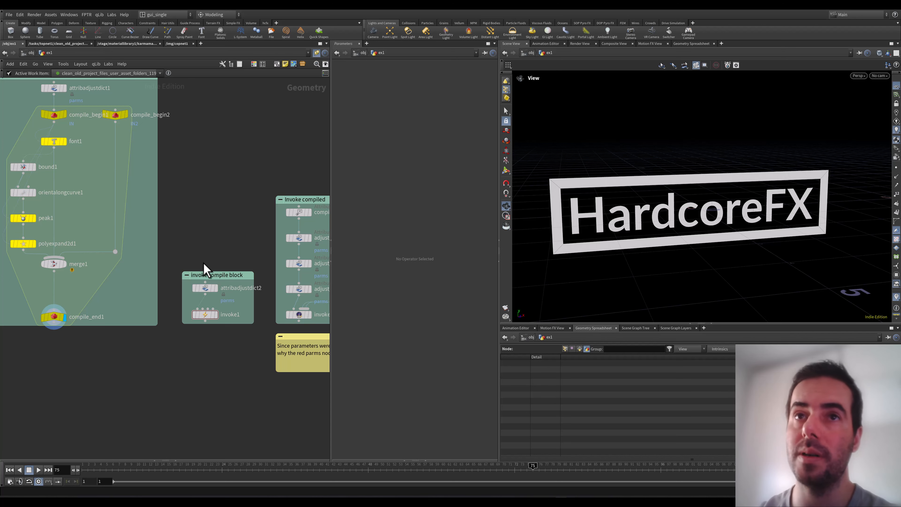
Look over the compiled block network and show the parameters of compile_end1 in the Main compiled block
middle_click_drag(287, 142, 199, 178)
scroll(248, 150, "down", 5)
middle_click_drag(249, 149, 205, 149)
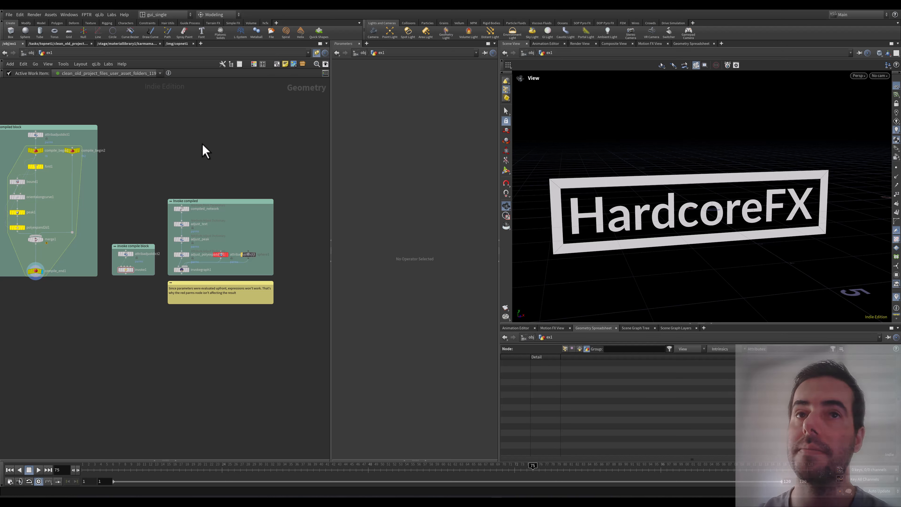
scroll(120, 198, "up", 5)
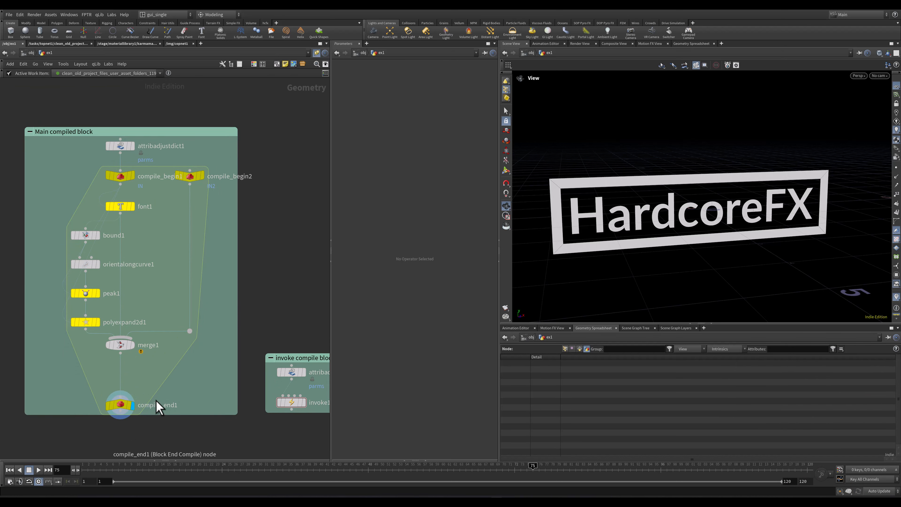
left_click(147, 392)
scroll(100, 334, "down", 3)
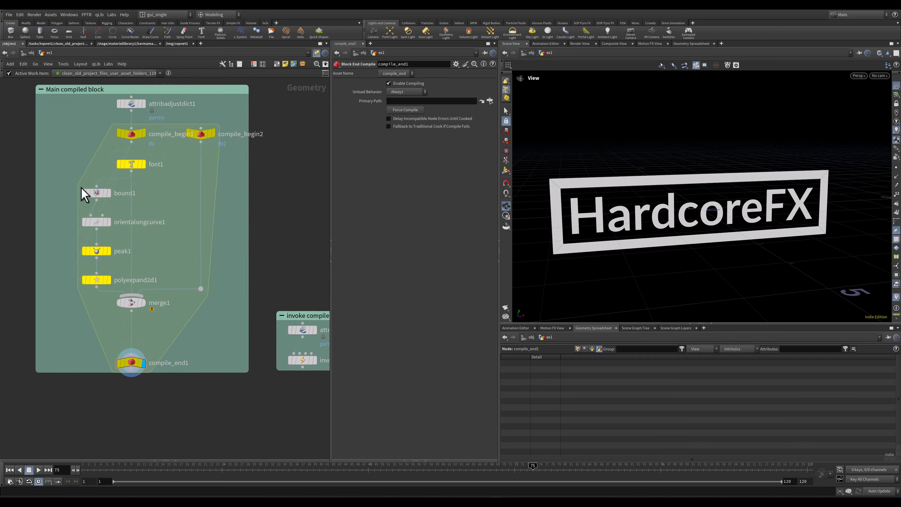
Select attribadjustdict1 and inspect the contents of its parms dictionary attribute from the geometry spreadsheet
middle_click_drag(166, 178, 172, 219)
left_click(137, 146)
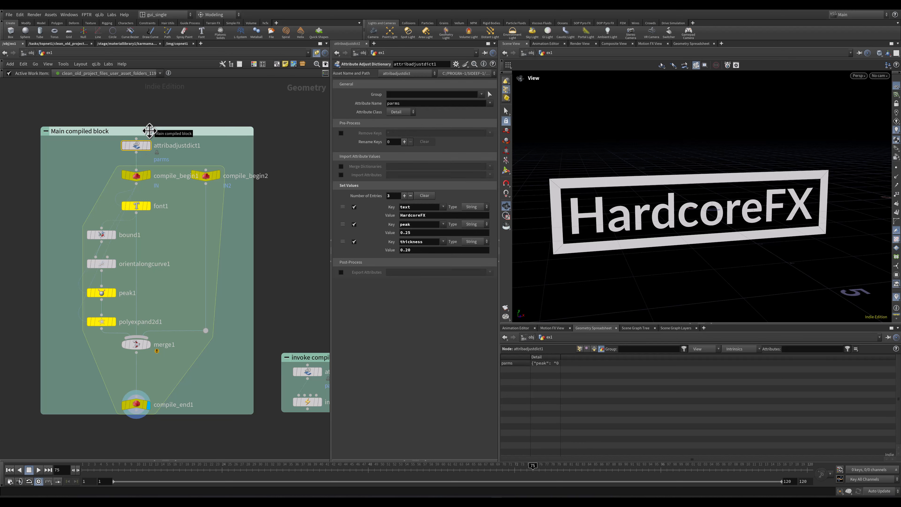
middle_click_drag(157, 215, 184, 271)
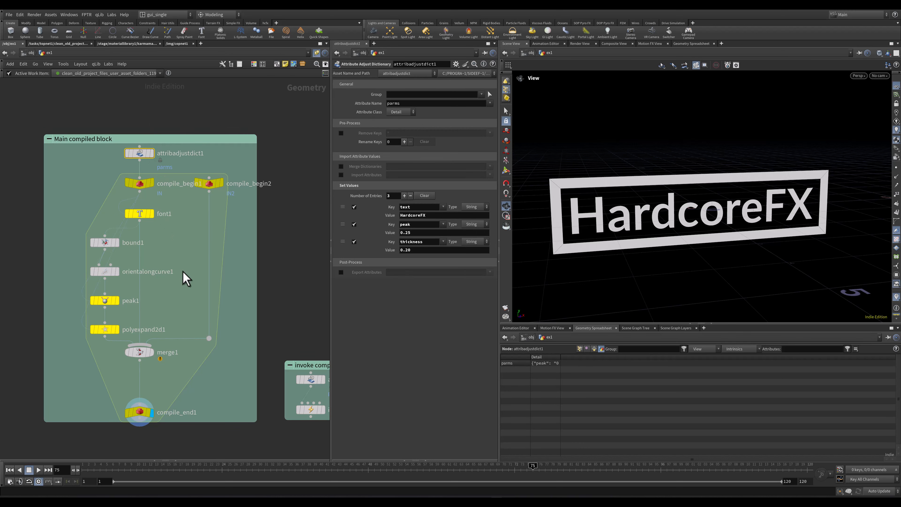
left_click(167, 188)
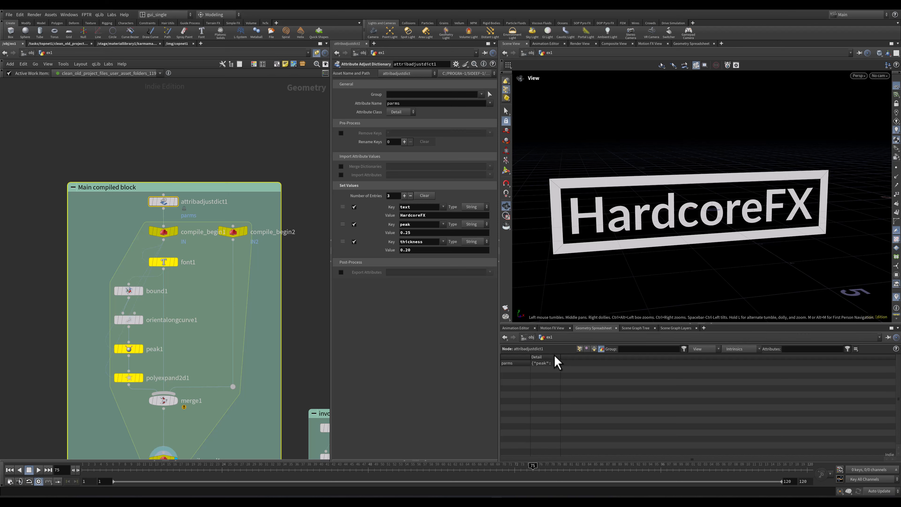
double_click(549, 364)
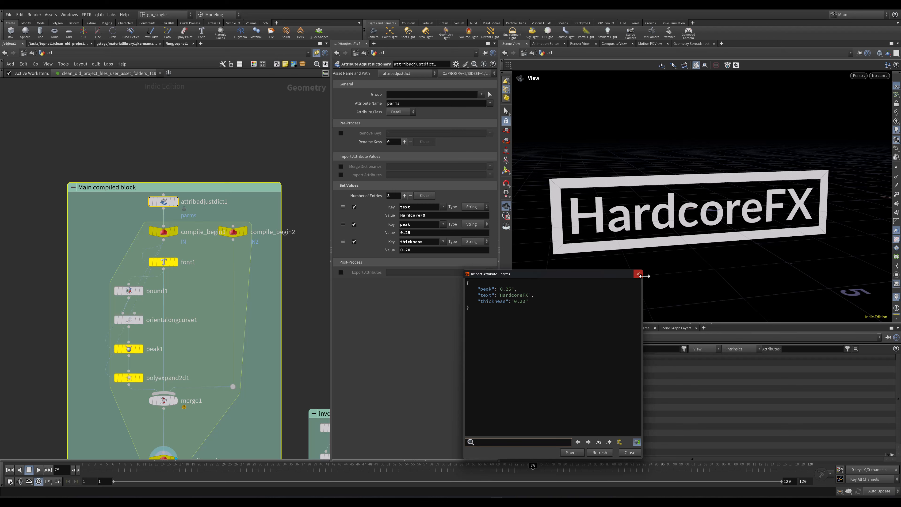
left_click(638, 273)
scroll(225, 318, "down", 2)
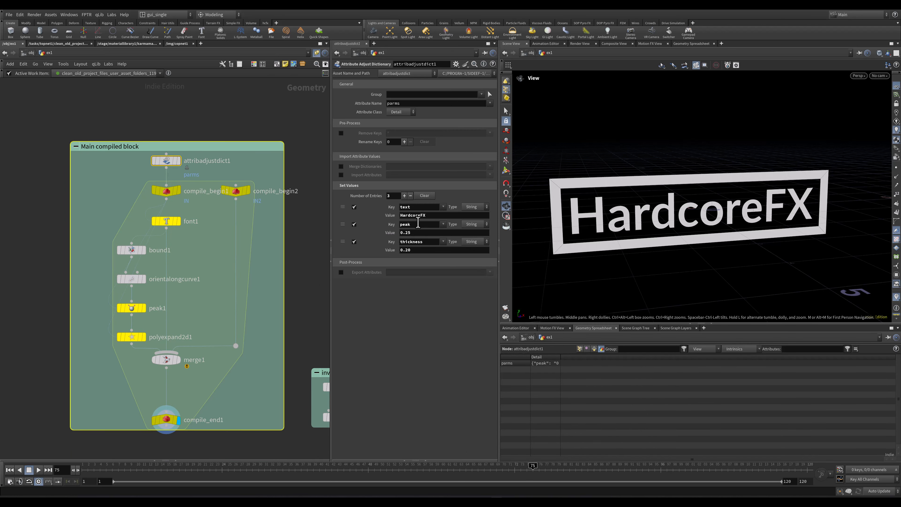
Set the peak entry of attribadjustdict1 to 0.45
left_click(408, 233)
type("3")
key("BackSpace")
key("BackSpace")
type("4")
key("Return")
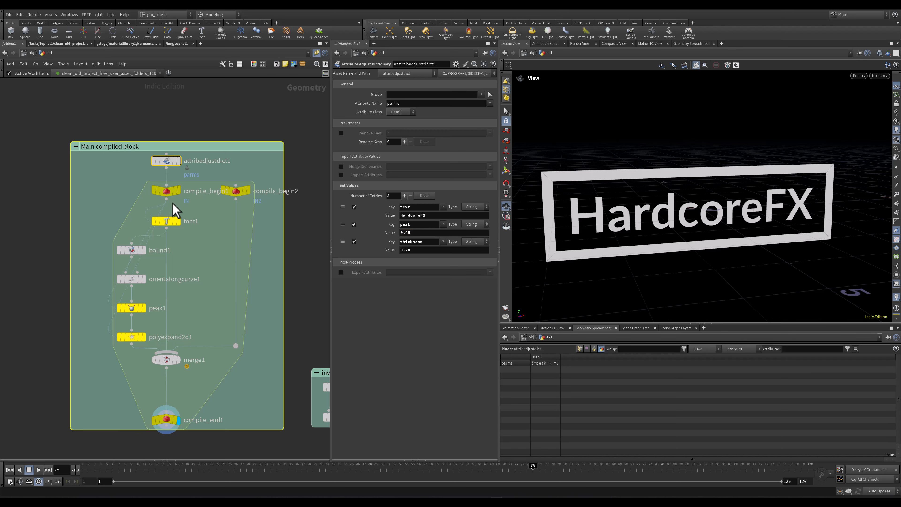
Set the peak entry of attribadjustdict1 back to 0.25
left_click(408, 235)
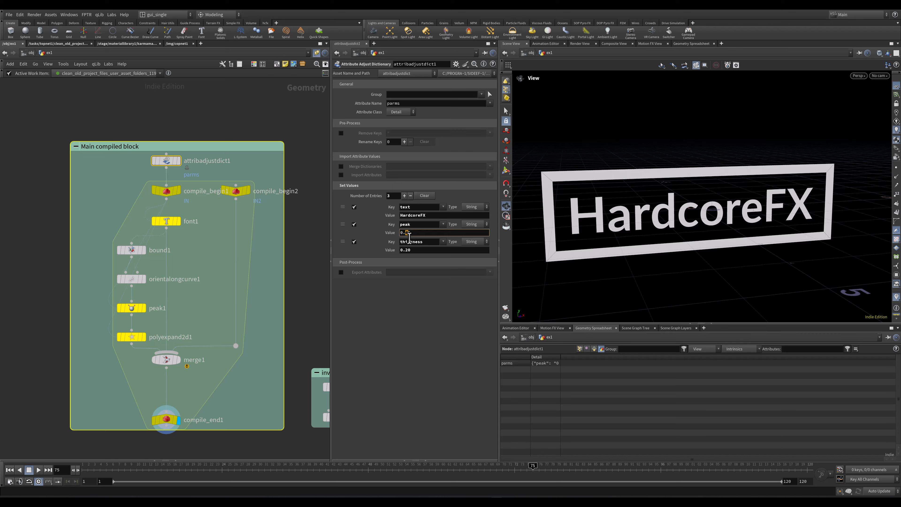
key("BackSpace")
type("2")
key("Return")
Set the thickness entry of attribadjustdict1 to 0.30
left_click(407, 249)
key("BackSpace")
type("3")
key("Return")
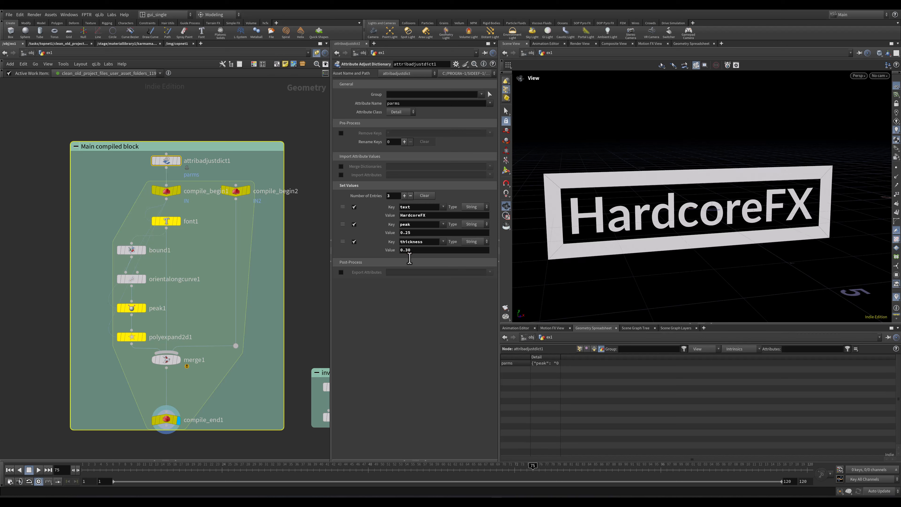
Set the thickness entry of attribadjustdict1 back to 0.20
left_click(408, 250)
key("BackSpace")
type("2")
key("Return")
Duplicate the whole Main compiled block below the original and delete the copy
scroll(231, 255, "down", 3)
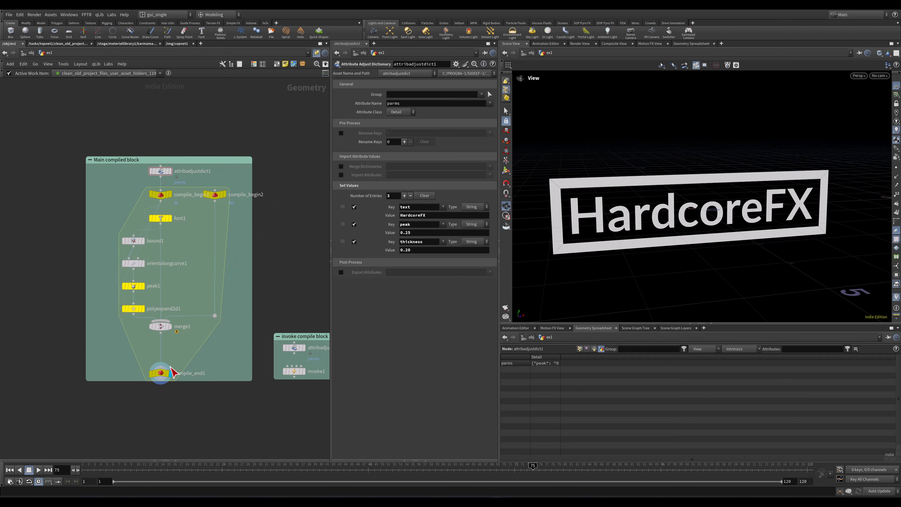
middle_click_drag(274, 232, 264, 233)
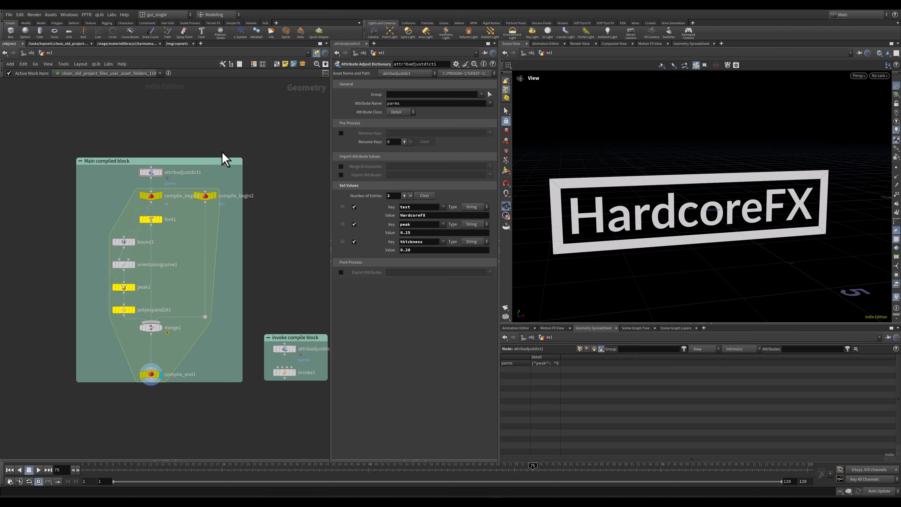
scroll(289, 153, "down", 3)
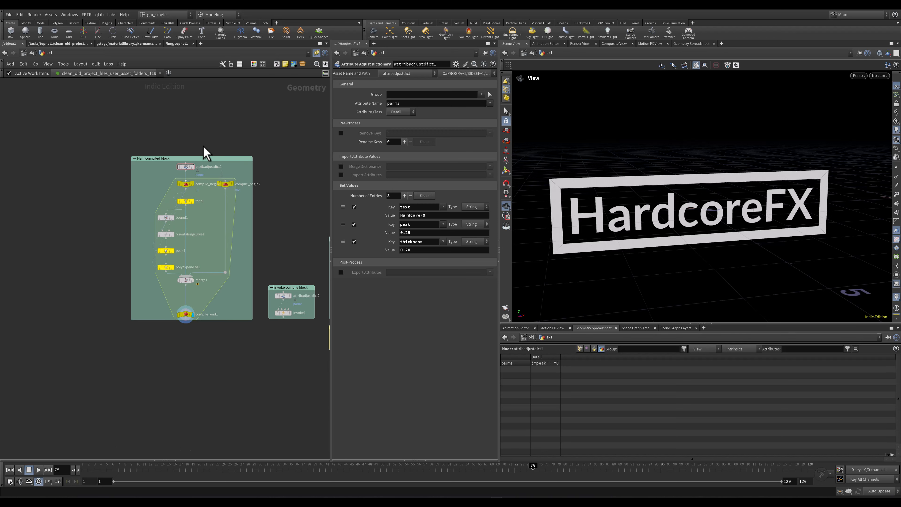
left_click_drag(215, 160, 221, 343, "alt")
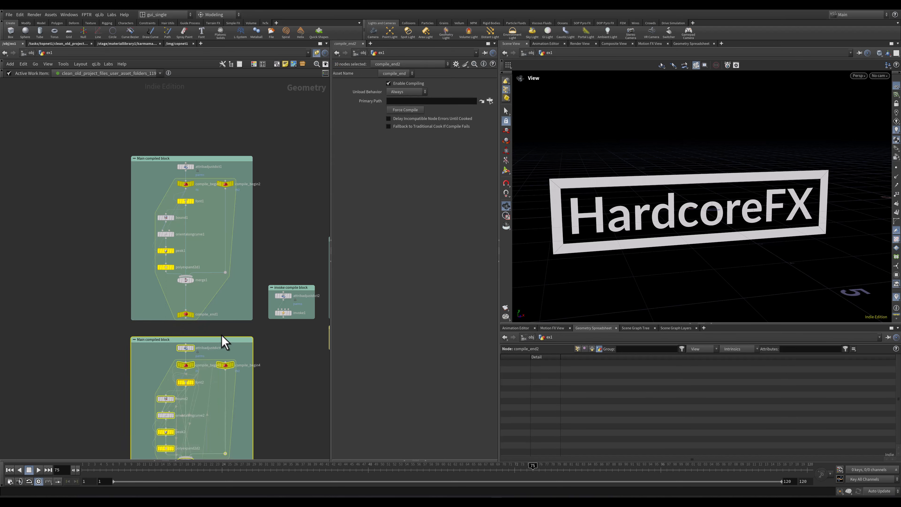
key("Delete")
Display the output of compile_end1 in the viewport and select that node
scroll(222, 230, "up", 3)
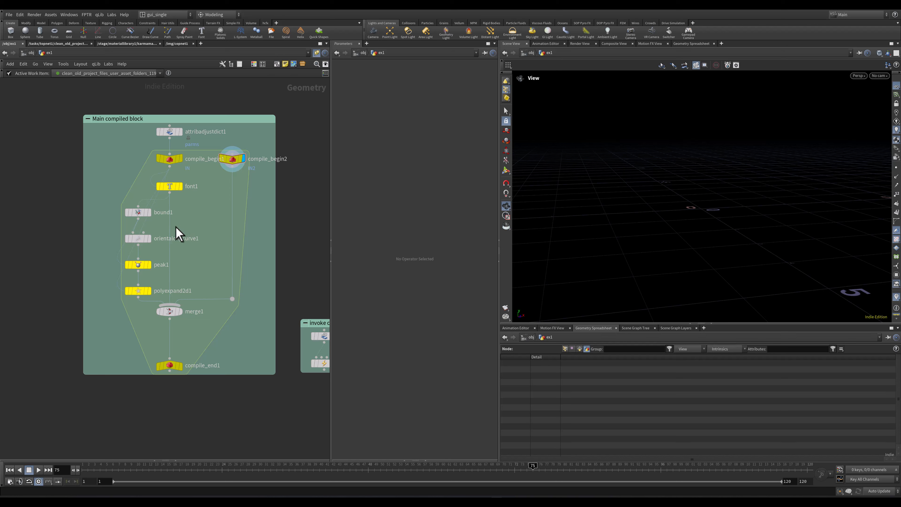
middle_click_drag(265, 115, 255, 122)
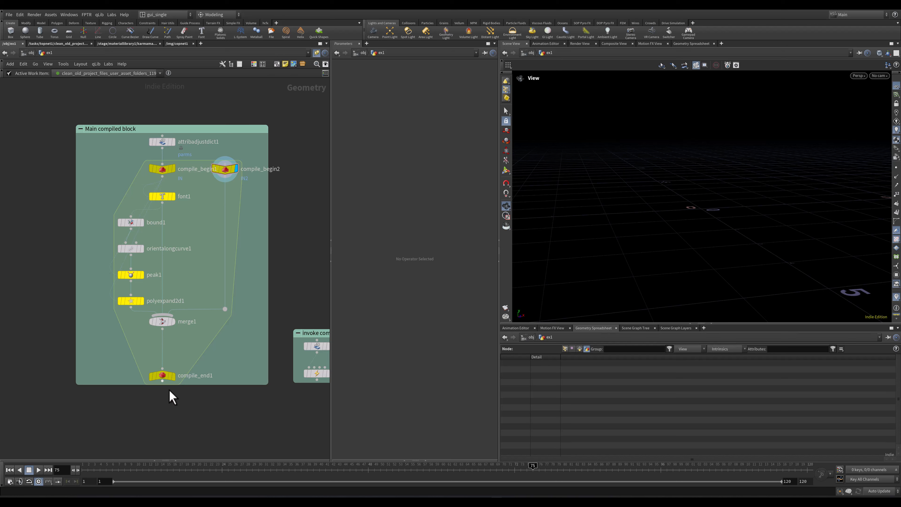
left_click(172, 375)
left_click(160, 376)
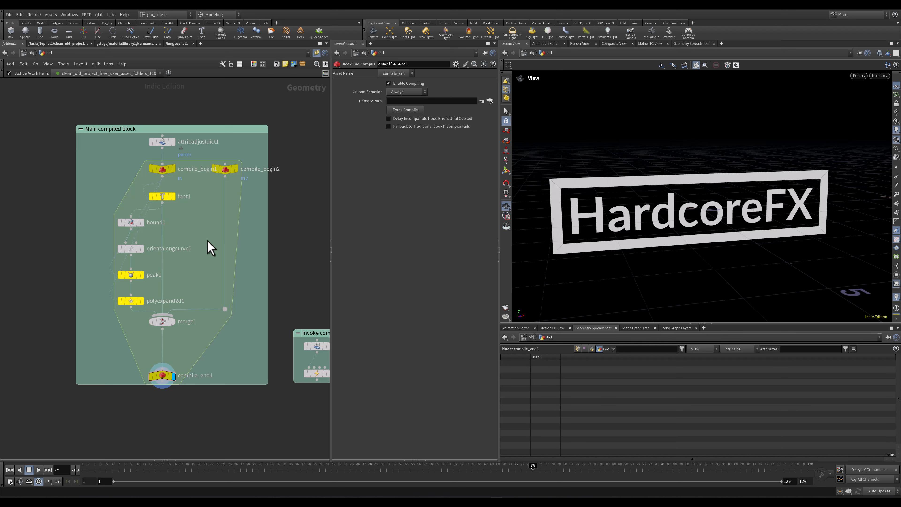
Display the output of invoke1 in the invoke compile block and show its parameters
middle_click_drag(207, 305, 163, 264)
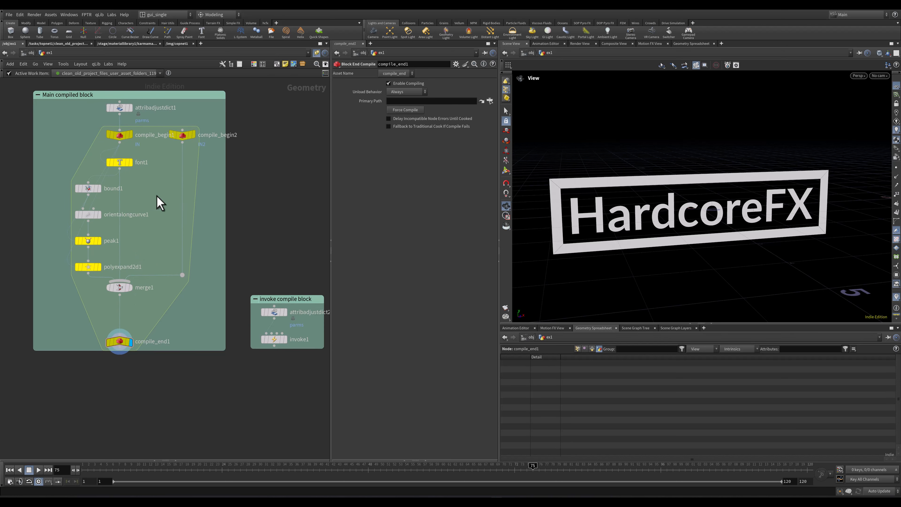
middle_click_drag(154, 191, 152, 194)
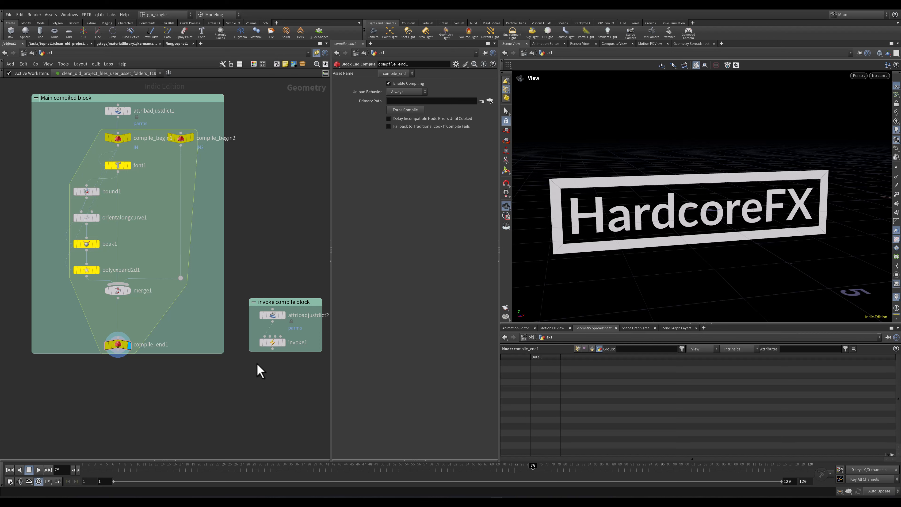
left_click(282, 342)
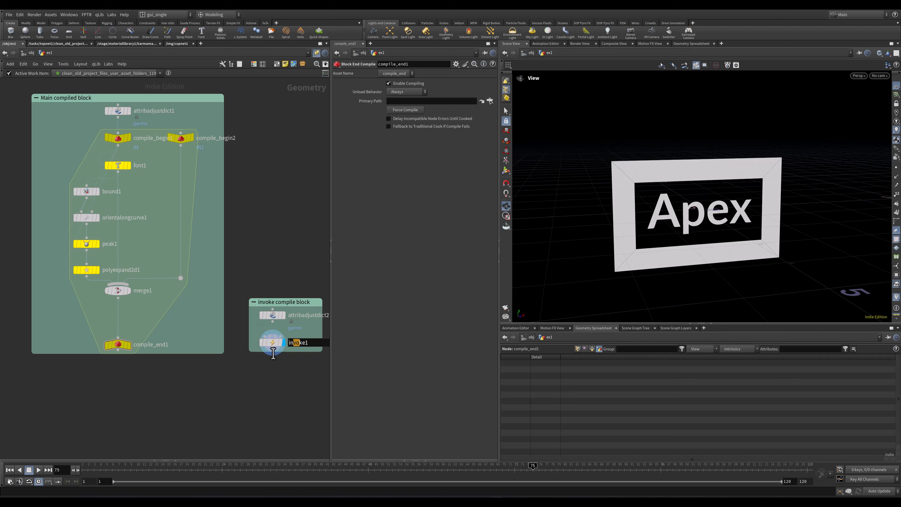
left_click(269, 347)
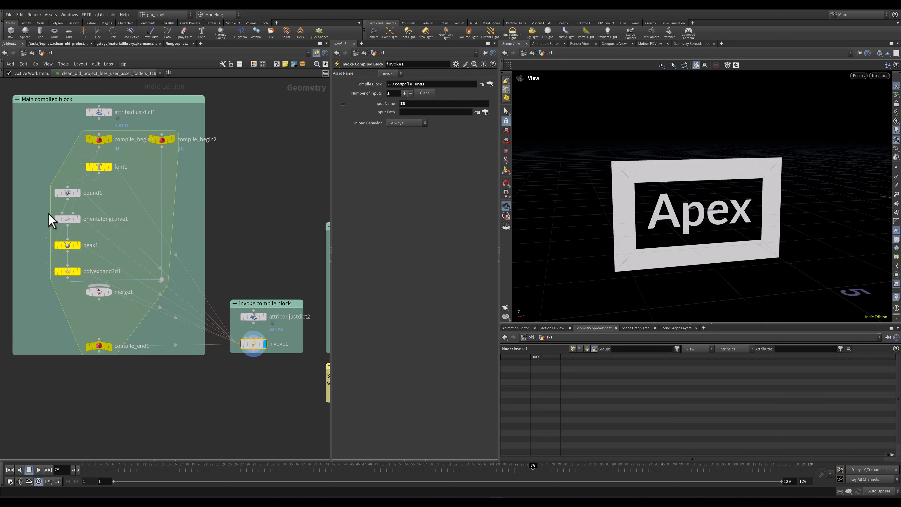
In attribadjustdict2, set the thickness entry to 0.3 and the peak entry to 0.25
left_click(257, 317)
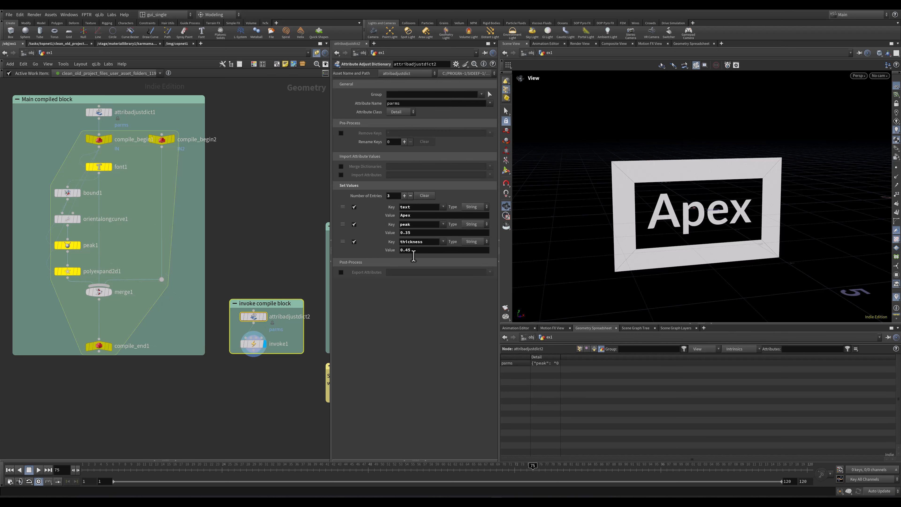
left_click_drag(413, 253, 409, 253)
type("3")
key("Return")
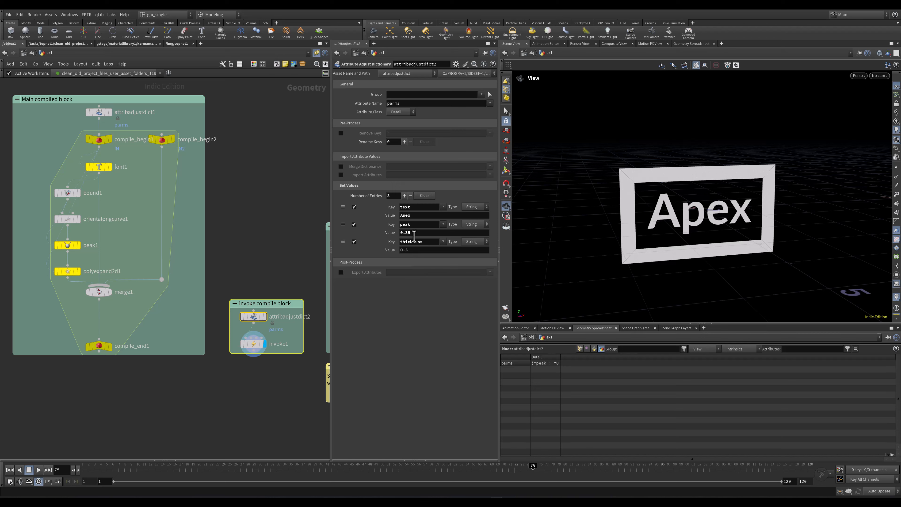
type("25")
key("Return")
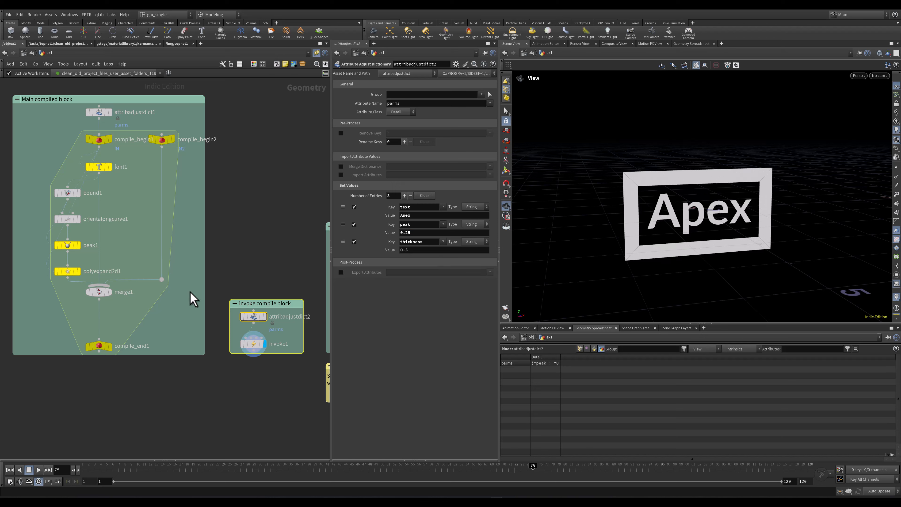
Compare the displayed output of compile_end1 with that of invoke1, leaving invoke1 displayed and no node selected
left_click(110, 346)
left_click(265, 343)
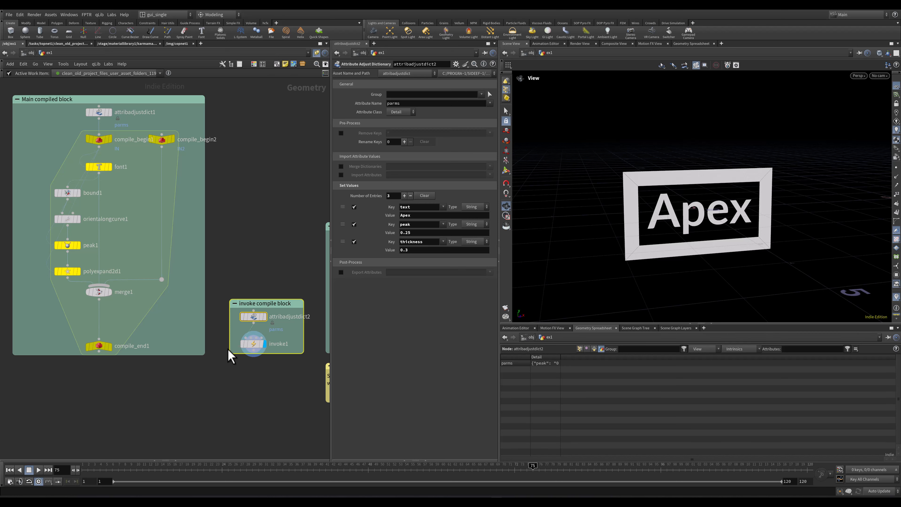
left_click(137, 232)
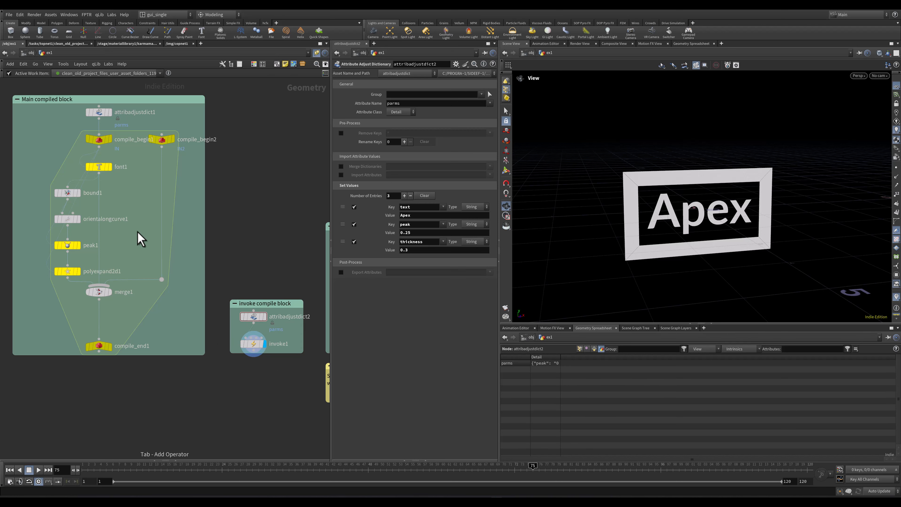
Insert a PolyExtrude between font1 and merge1 with a distance of about 0.19 and Output Back enabled
key("Tab")
type("extr")
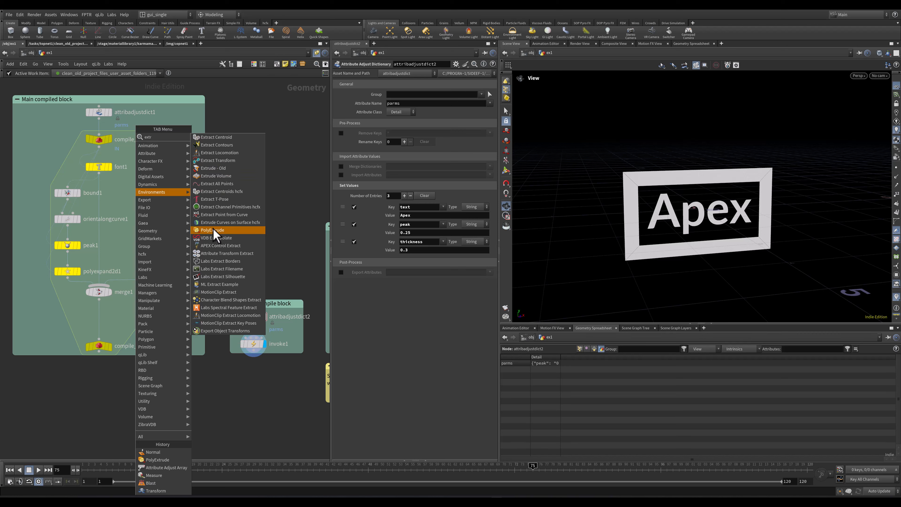
left_click(214, 230)
left_click(106, 245)
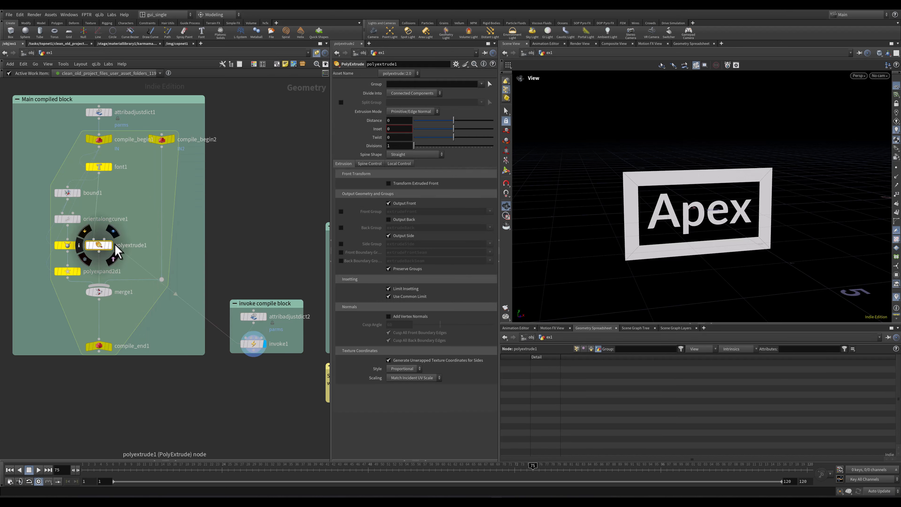
left_click_drag(457, 122, 464, 122)
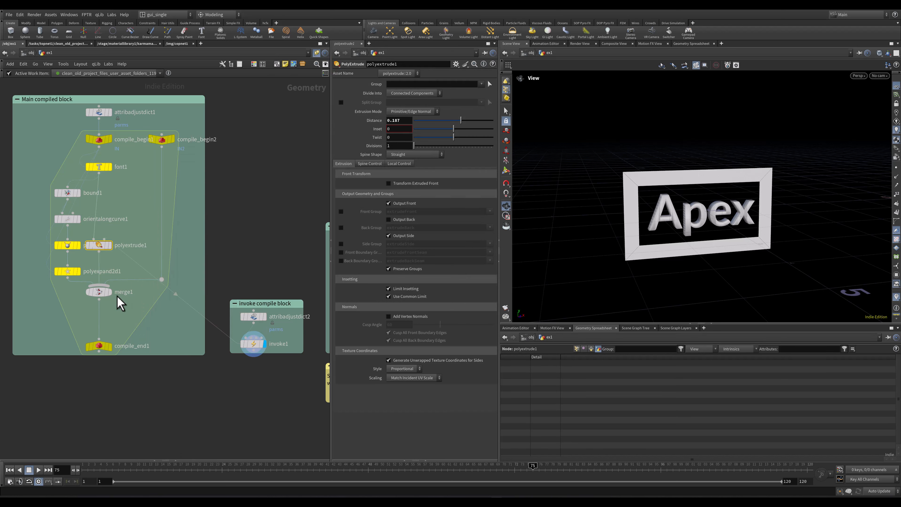
Insert a Normal node between merge1 and compile_end1 in the Main compiled block
left_click(143, 226)
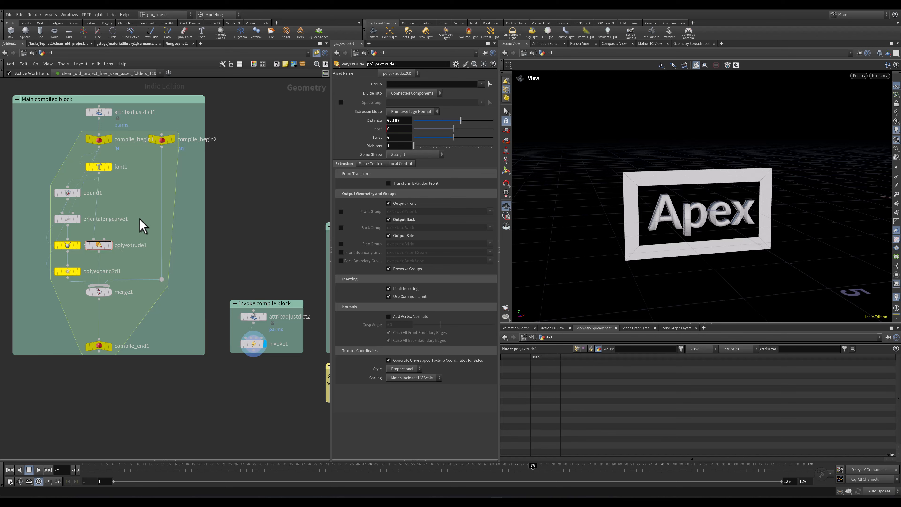
key("Tab")
type("nor")
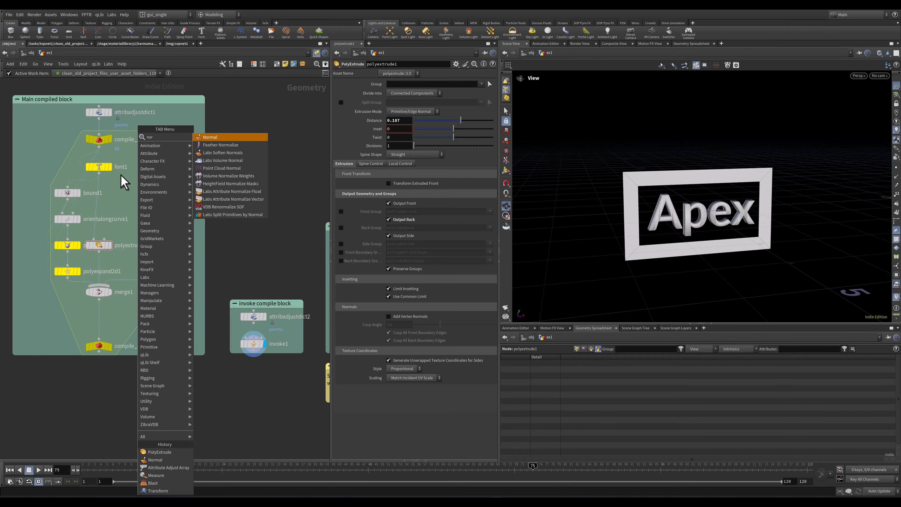
left_click(218, 139)
left_click(100, 317)
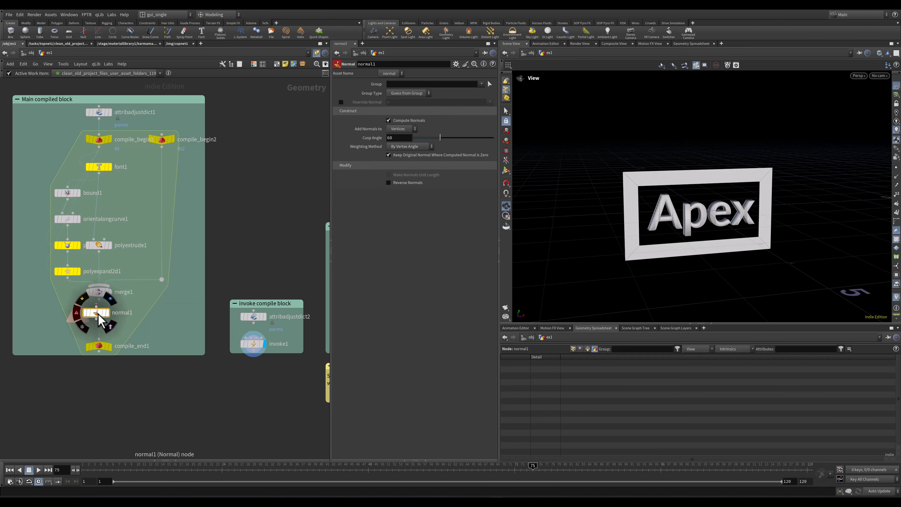
Display the edited main block's result at compile_end1
left_click(110, 346)
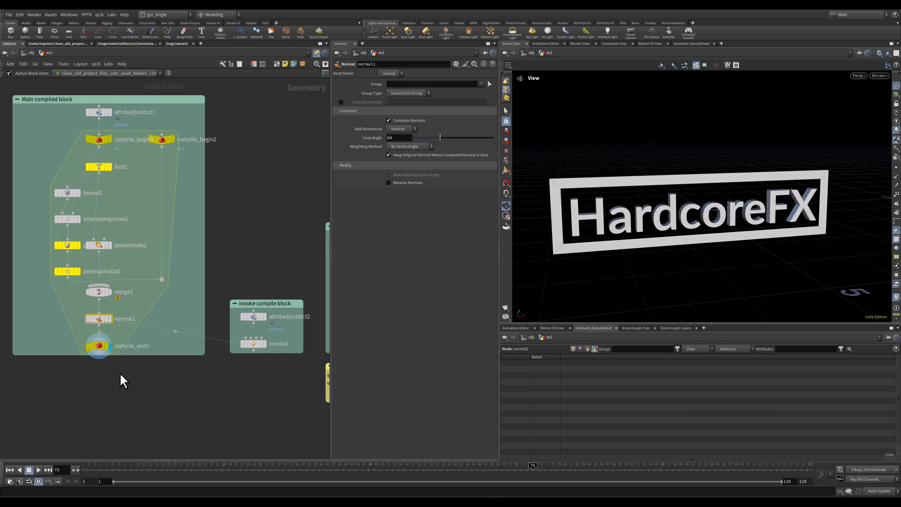
left_click(208, 393)
middle_click_drag(207, 378, 168, 366)
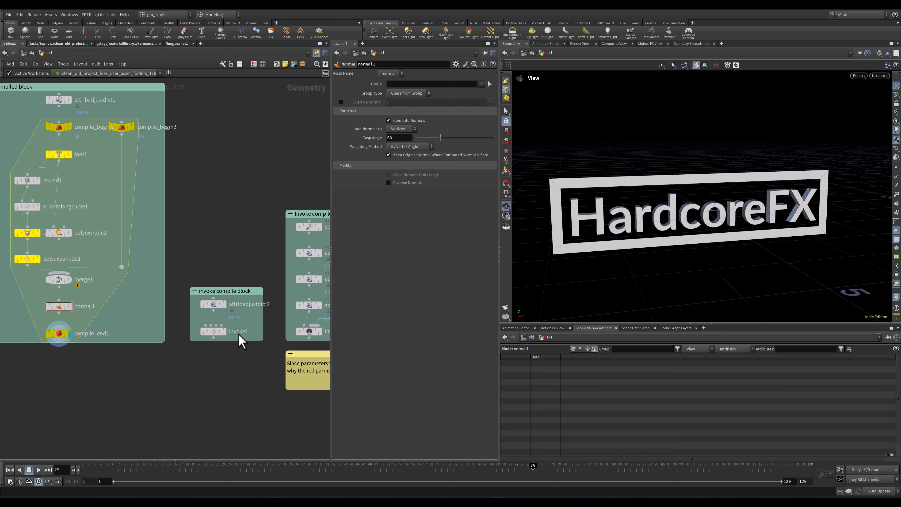
Display invoke1's result to check that the main block's PolyExtrude and Normal edits carry over
left_click(226, 333)
middle_click_drag(270, 267, 231, 266)
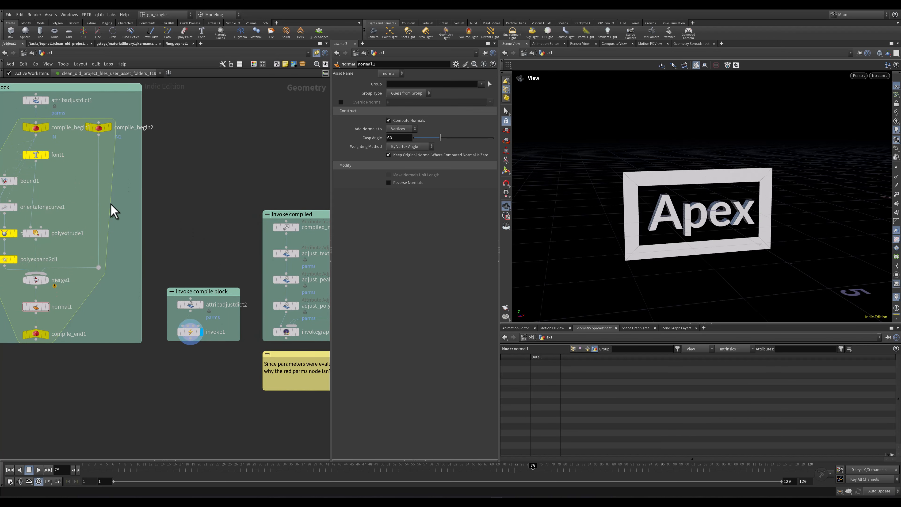
middle_click_drag(118, 176, 165, 188)
middle_click_drag(227, 214, 192, 194)
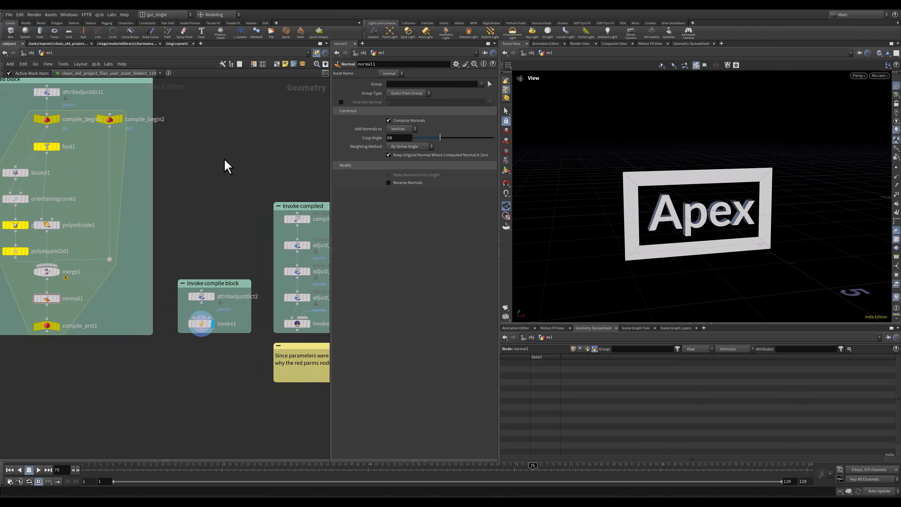
Select and display the compiled_network node in the Invoke compiled group, framing its points and wires for inspection
middle_click_drag(279, 160, 206, 186)
scroll(213, 179, "down", 1)
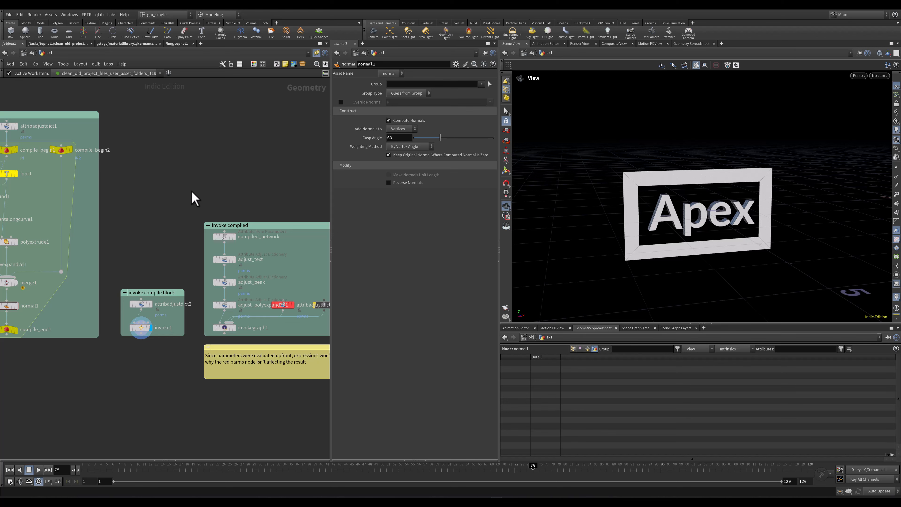
middle_click_drag(131, 254, 152, 240)
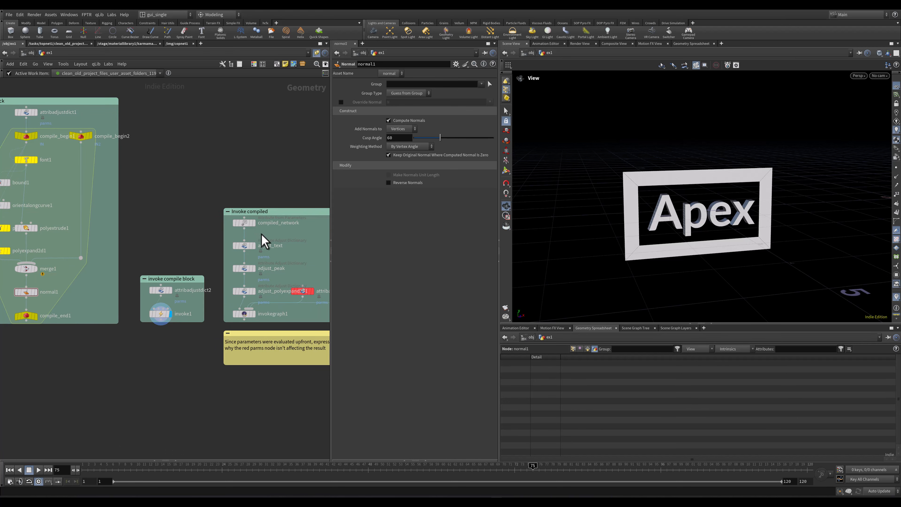
left_click(247, 225)
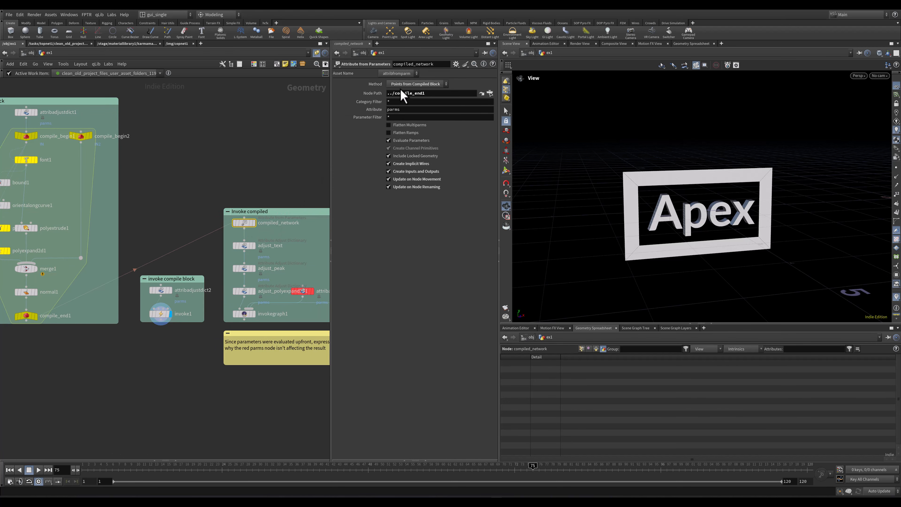
left_click(252, 223)
right_click_drag(686, 171, 547, 230)
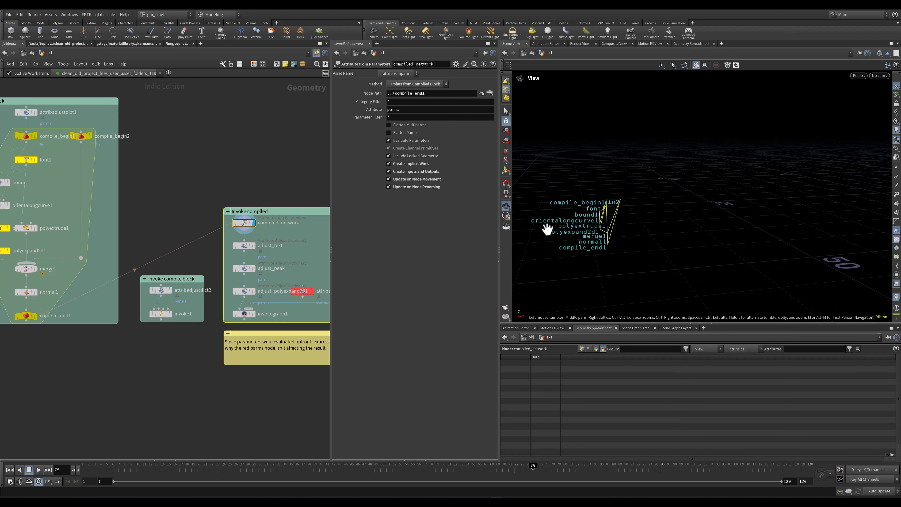
left_click_drag(633, 205, 815, 215)
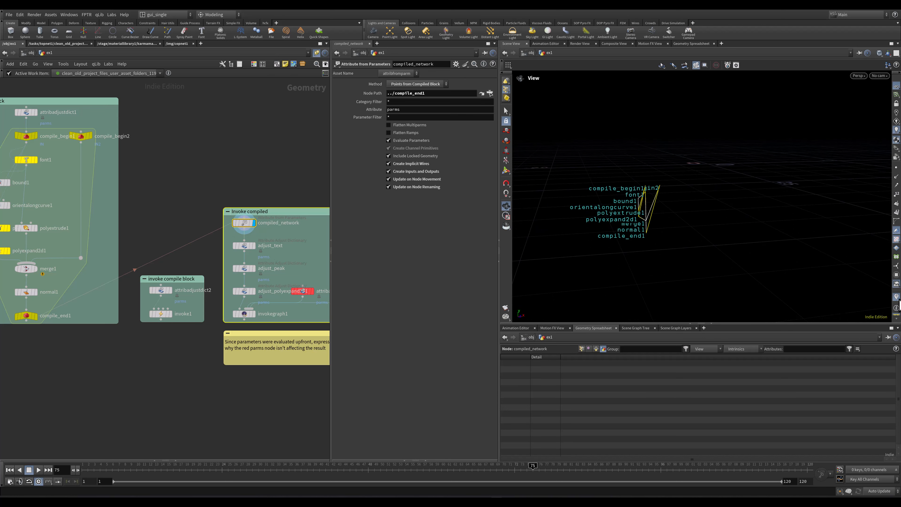
Select all nodes inside the Main compiled block to compare them with compiled_network's points
middle_click_drag(142, 224, 176, 245)
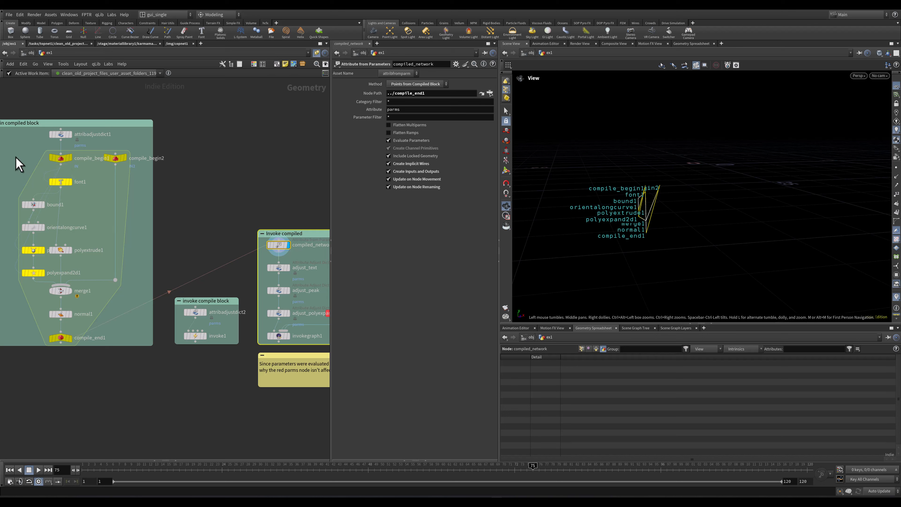
left_click_drag(18, 164, 133, 346)
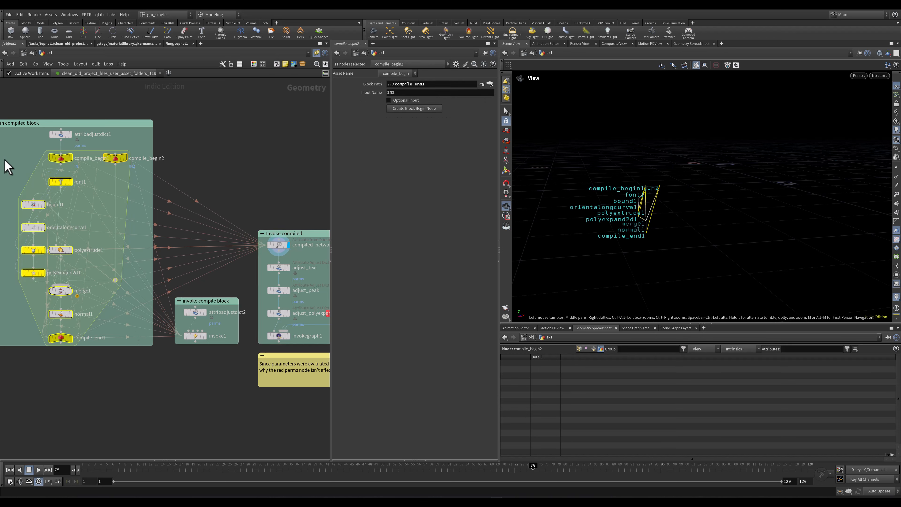
left_click_drag(5, 161, 134, 368)
Show compiled_network's point attributes and examine its node graph up close in the viewport
left_click(580, 348)
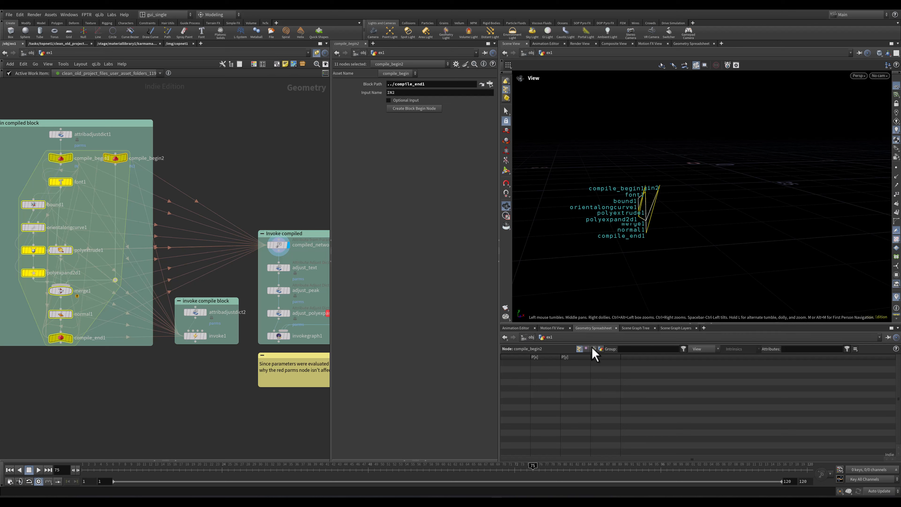
left_click(278, 244)
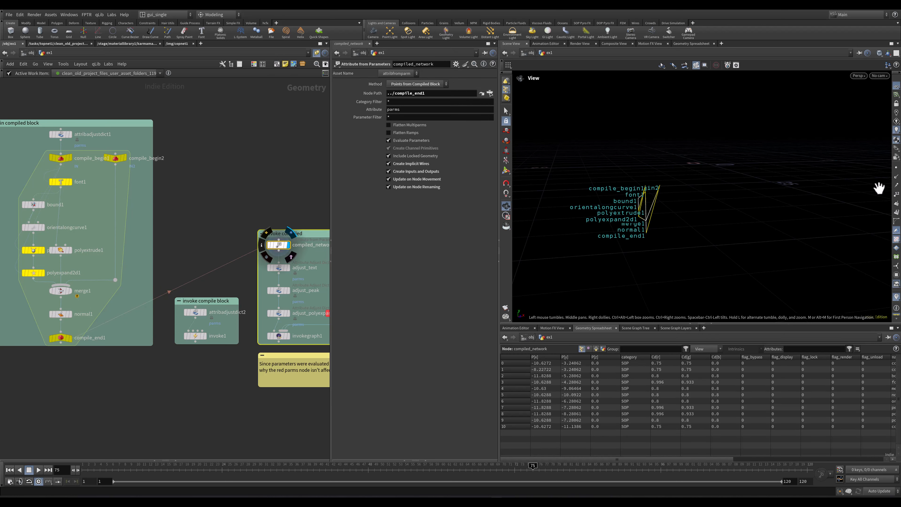
scroll(653, 211, "up", 6)
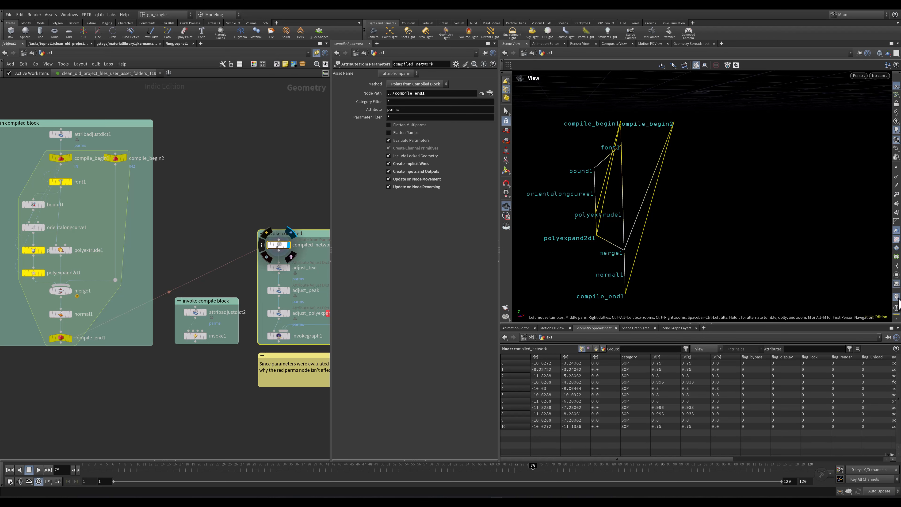
left_click_drag(657, 177, 600, 188)
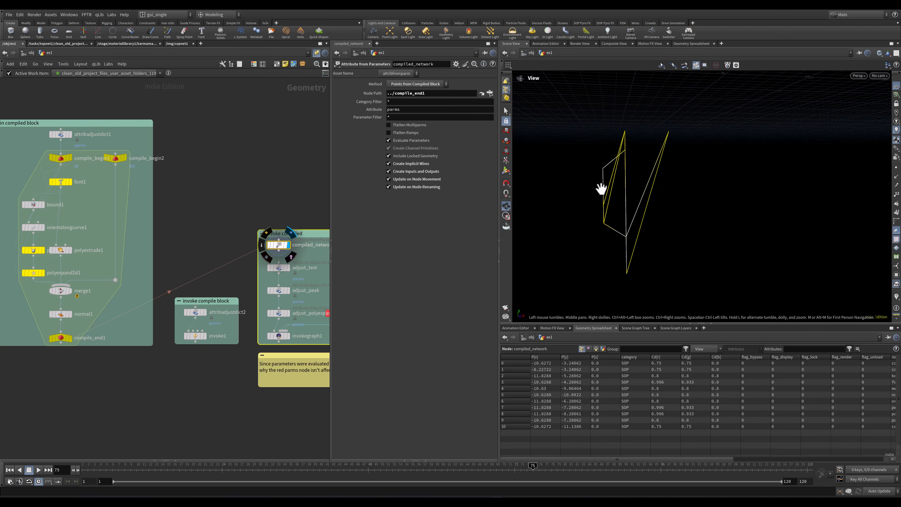
middle_click_drag(88, 245, 97, 233)
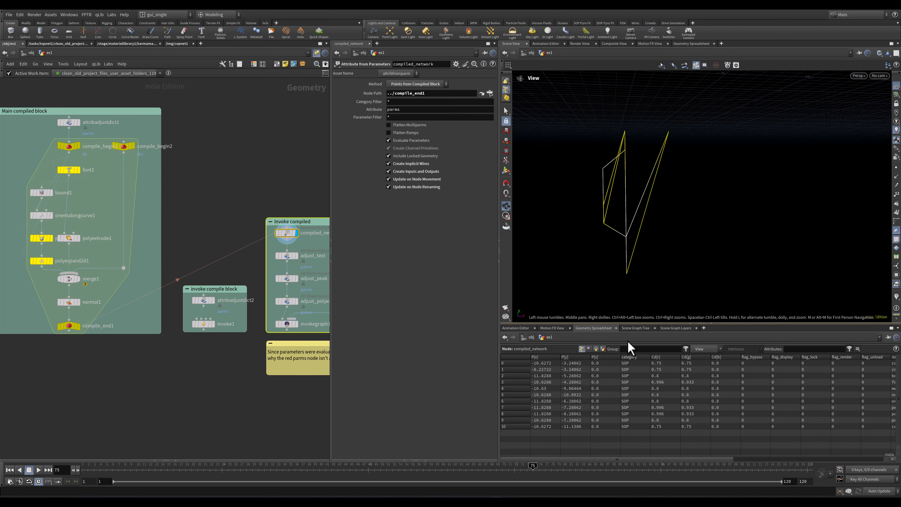
Enlarge the point attribute table to expose the name, parms and path columns, and show the node names in the viewport again
left_click_drag(623, 323, 623, 302)
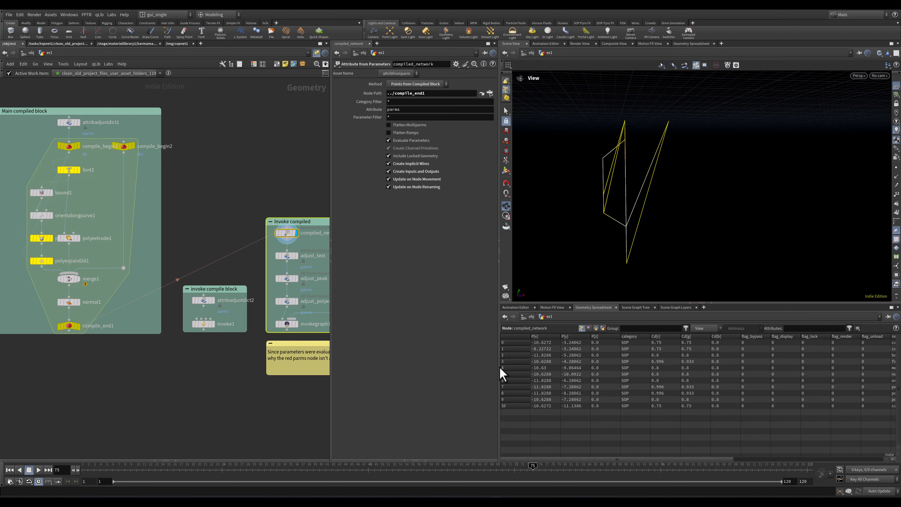
left_click_drag(499, 364, 433, 362)
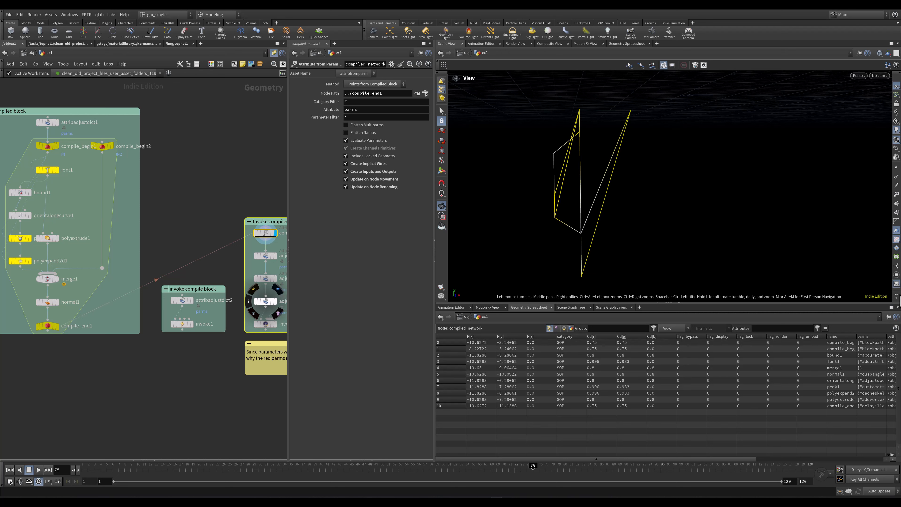
scroll(900, 300, "down", 3)
left_click(896, 272)
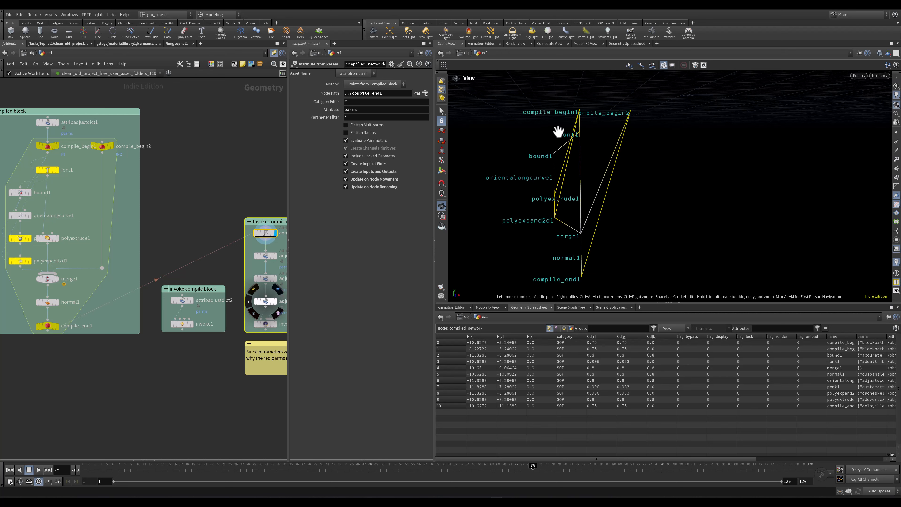
left_click_drag(631, 462, 638, 463)
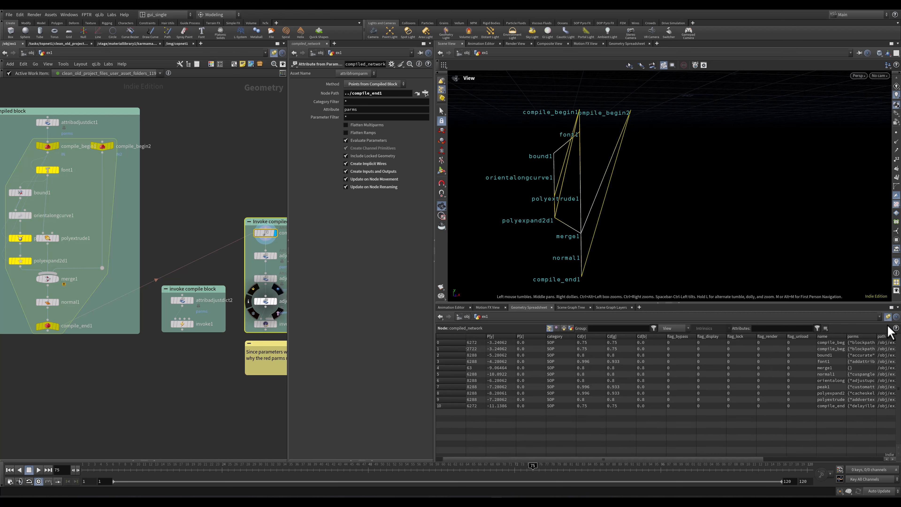
Colour the polyextrude1 node in the Main compiled block red
left_click(68, 249)
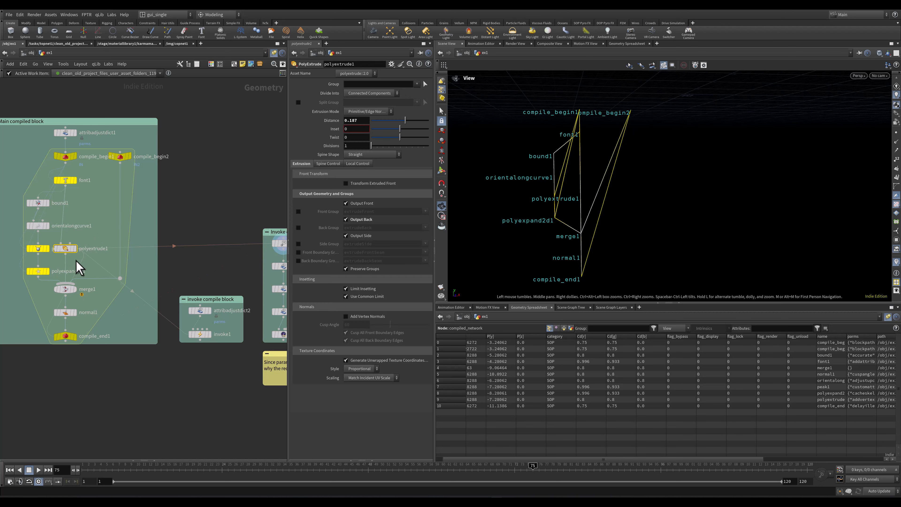
key("c")
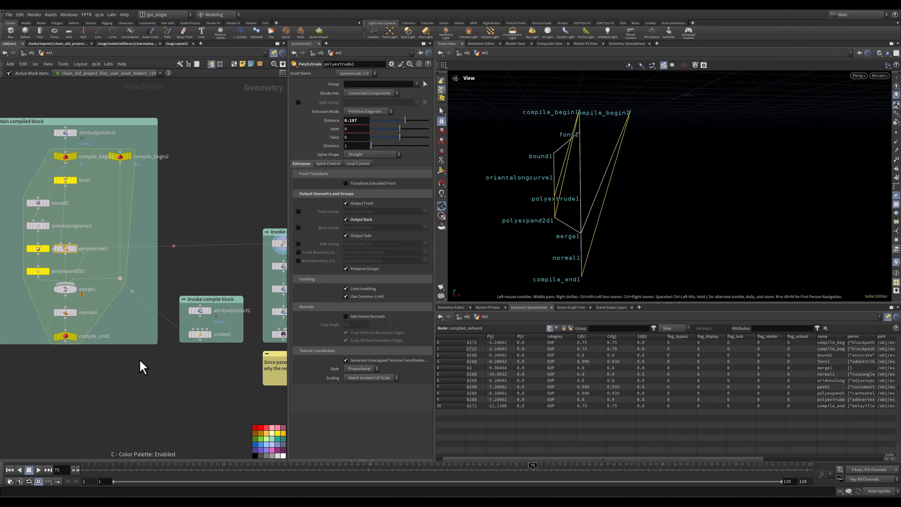
left_click(266, 428)
Select compiled_network, then bypass and re-enable it to refresh polyextrude1's colour in its point data
middle_click_drag(206, 291, 133, 279)
left_click_drag(211, 201, 214, 249)
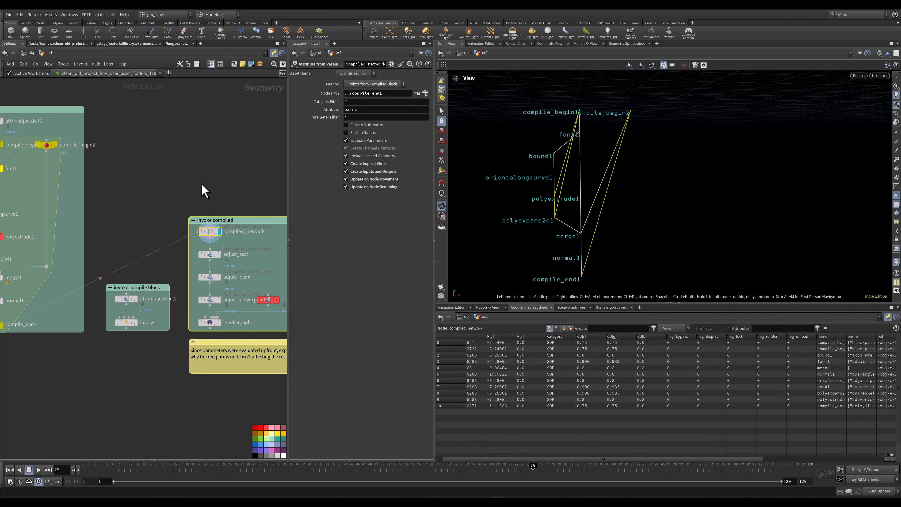
middle_click_drag(203, 187, 239, 201)
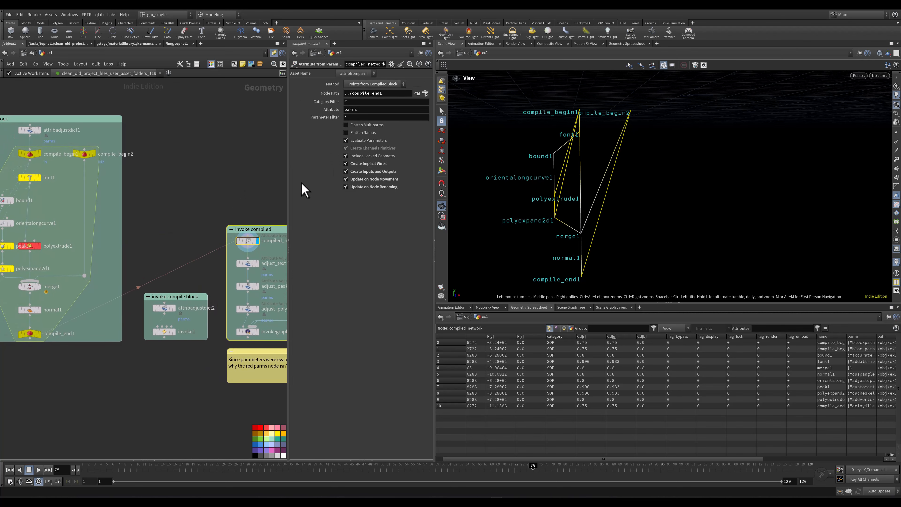
left_click(238, 242)
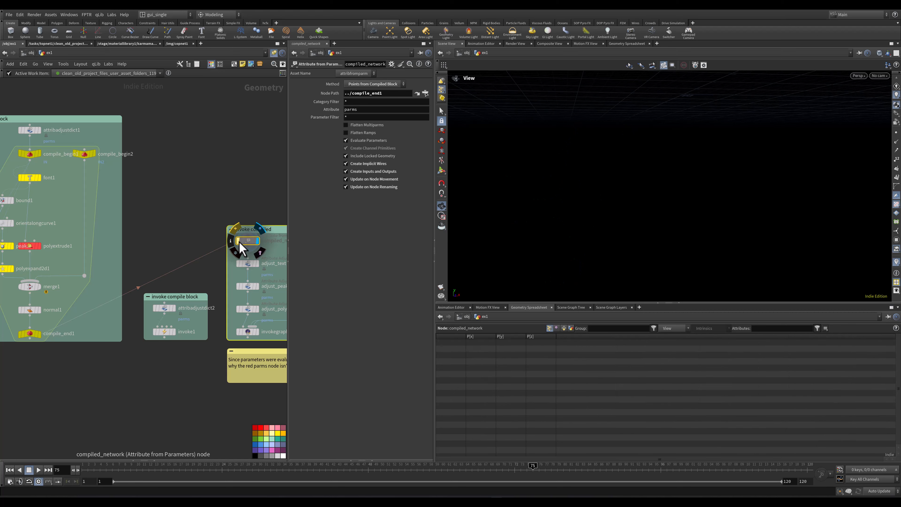
left_click(239, 242)
left_click(240, 245)
left_click(241, 247)
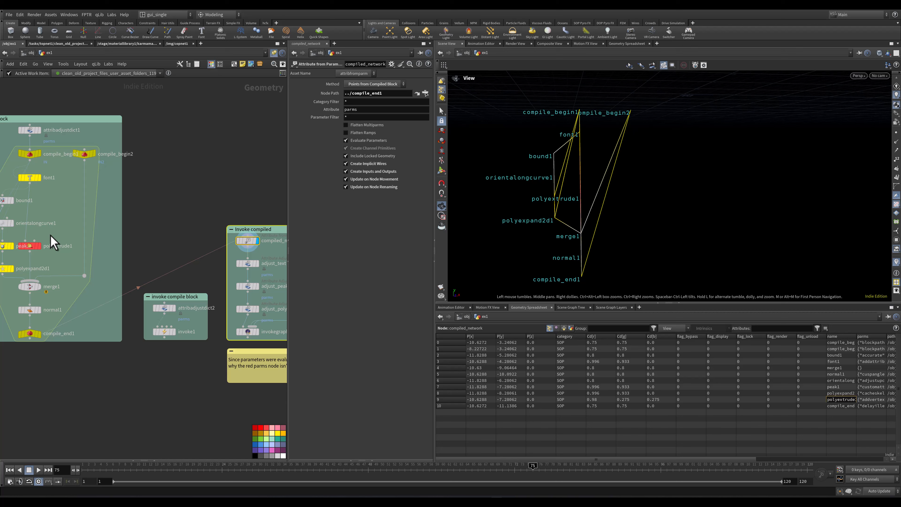
Keep compiled_network's attribute table pinned while selecting polyextrude1, and highlight the three Cd values in its row
left_click(633, 401)
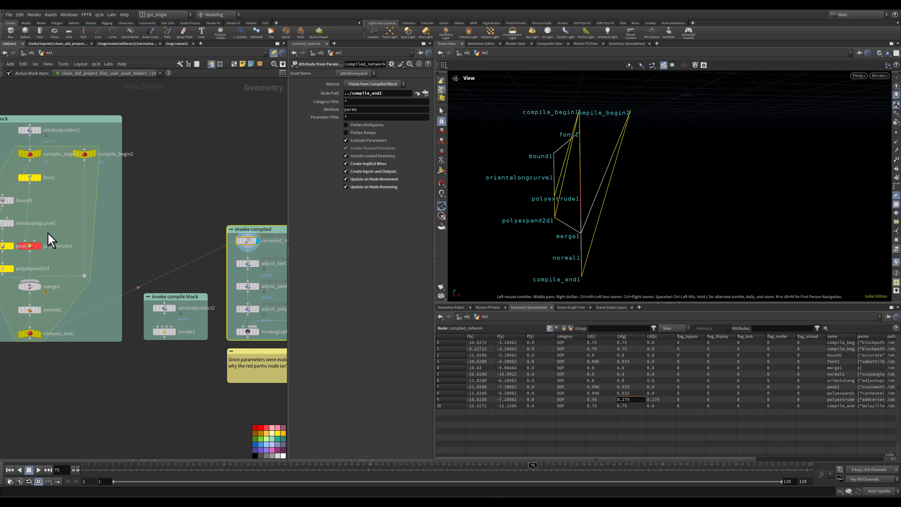
left_click(53, 245)
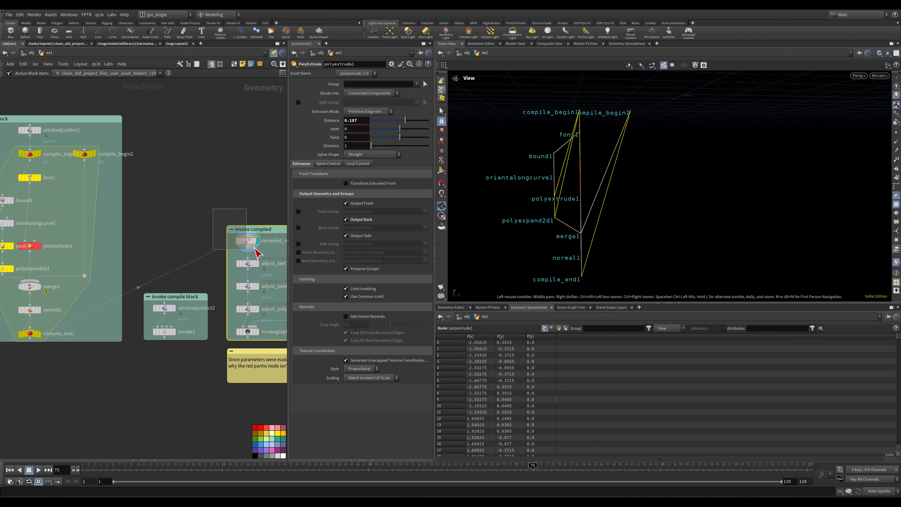
left_click(247, 240)
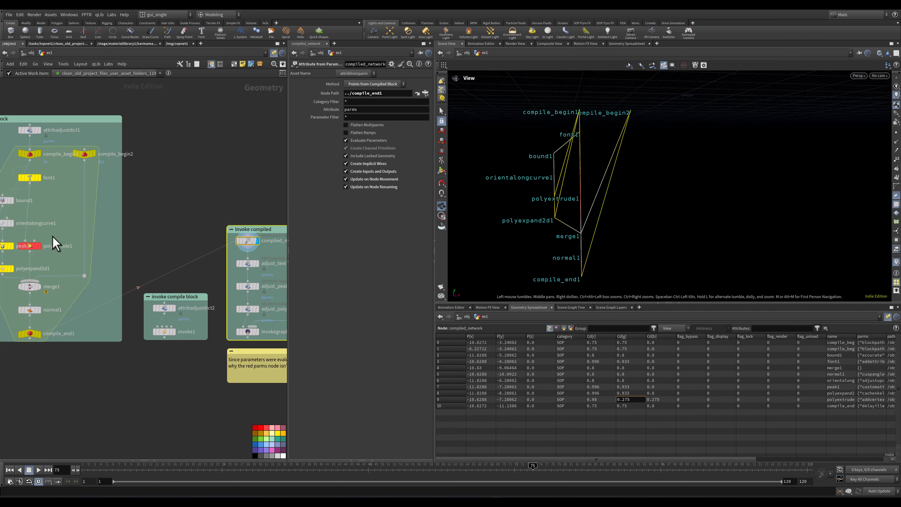
left_click(31, 246)
left_click_drag(599, 399, 660, 400)
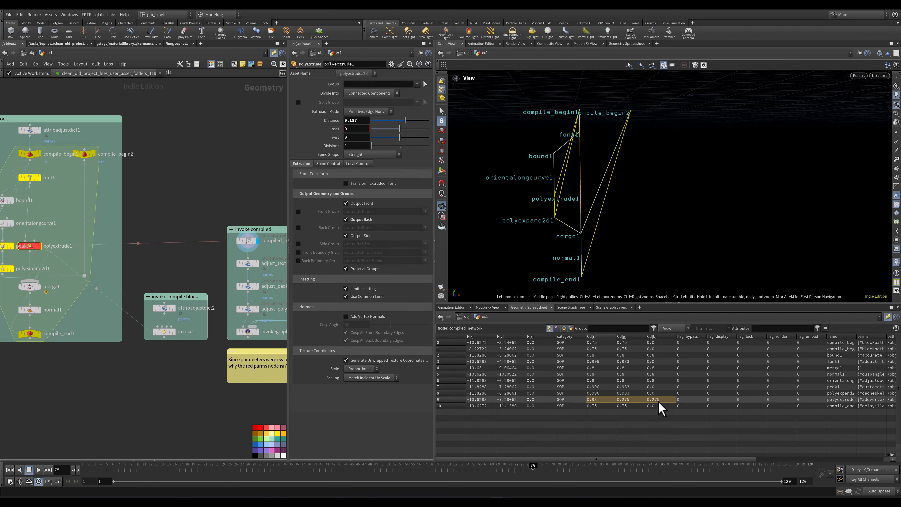
Recolour polyextrude1 purple, unpin the attribute table and reselect compiled_network
left_click(276, 428)
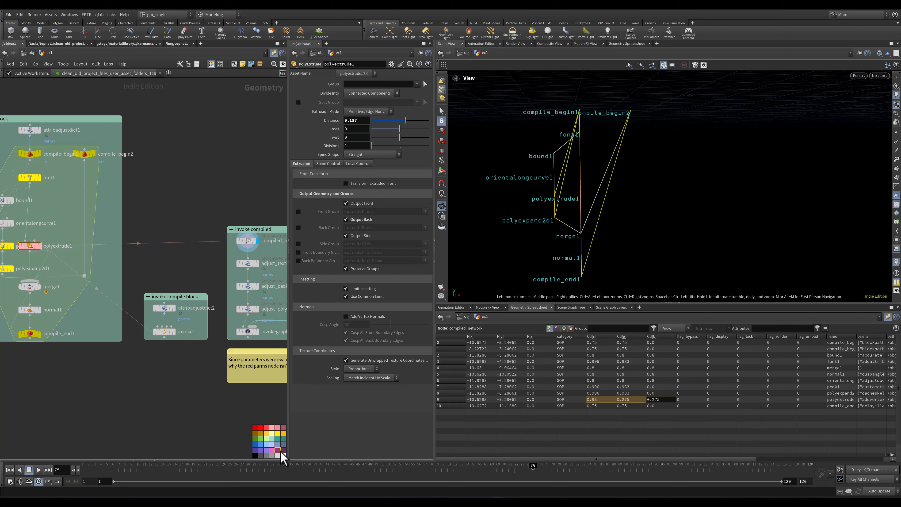
left_click(887, 316)
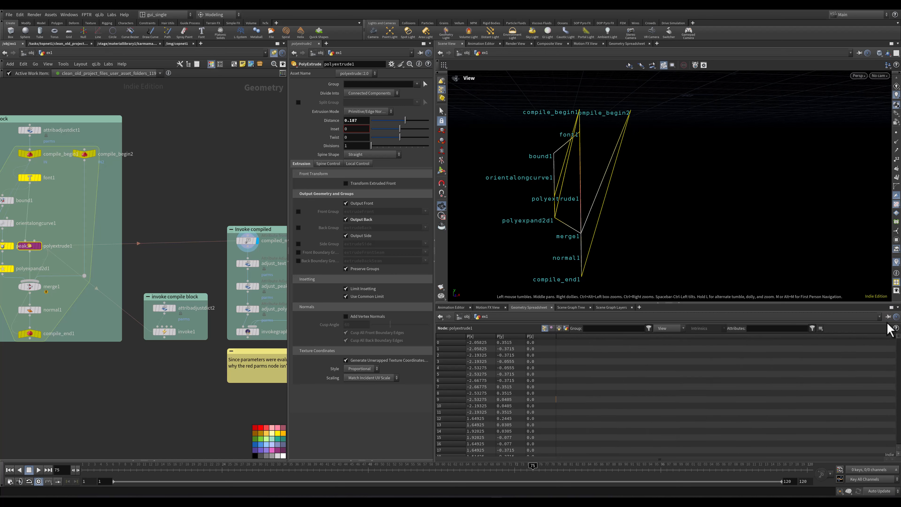
left_click(248, 241)
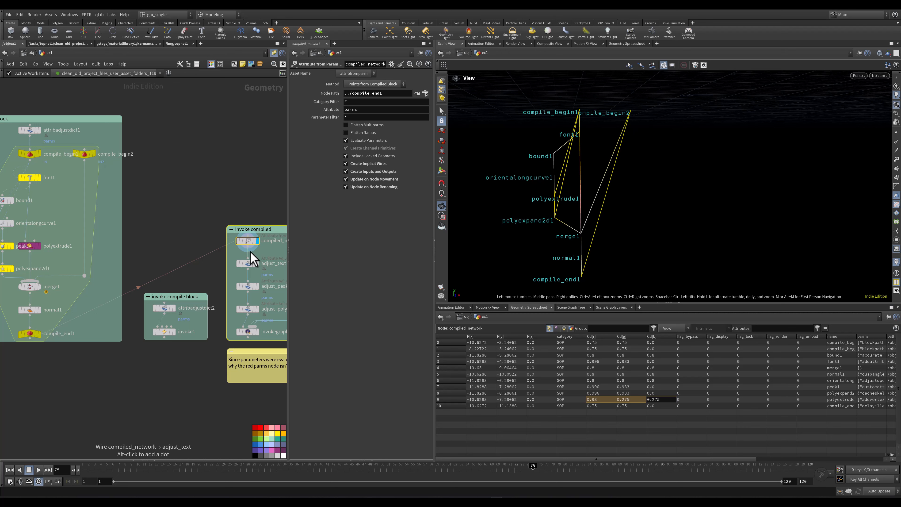
Toggle compiled_network's bypass off and on again so its Cd values pick up polyextrude1's purple colour
middle_click_drag(161, 239, 235, 248)
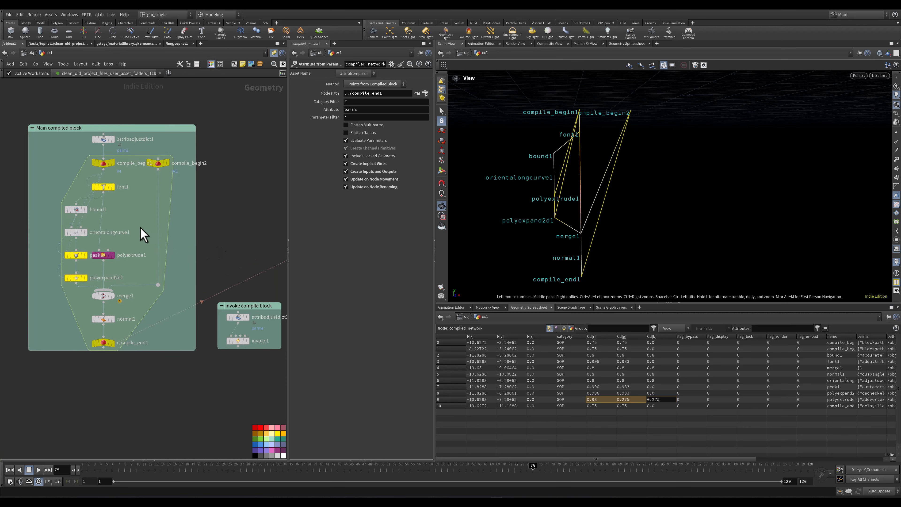
mouse_move(239, 218)
middle_mouse_down()
mouse_move(223, 211)
mouse_move(237, 207)
middle_mouse_up()
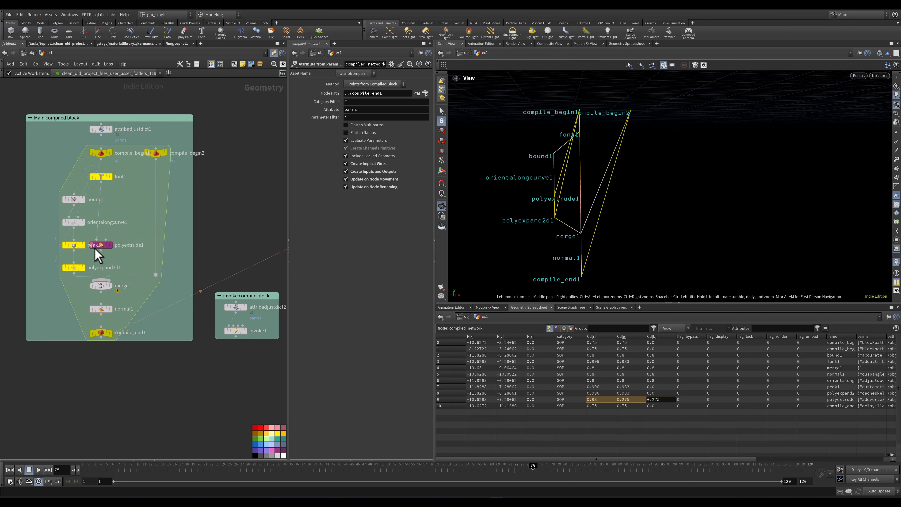
key("b")
left_click(103, 246)
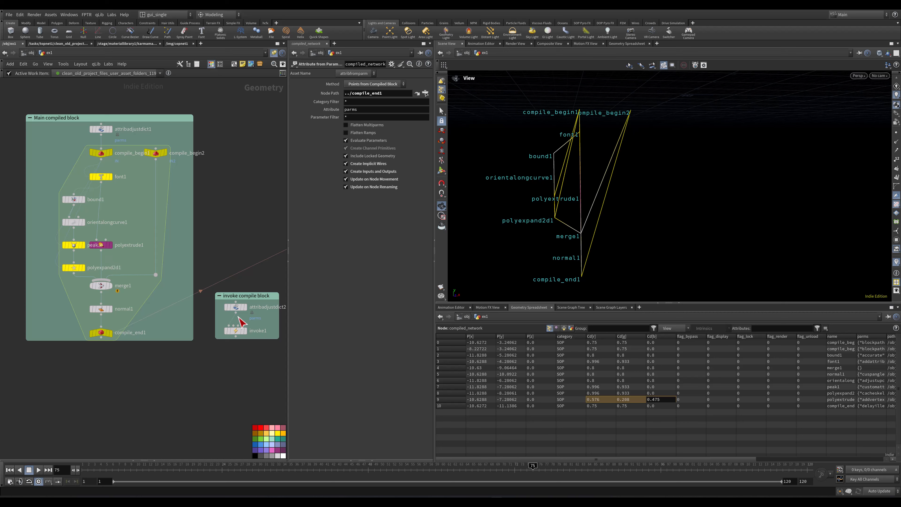
left_click_drag(116, 223, 93, 247)
key("Escape")
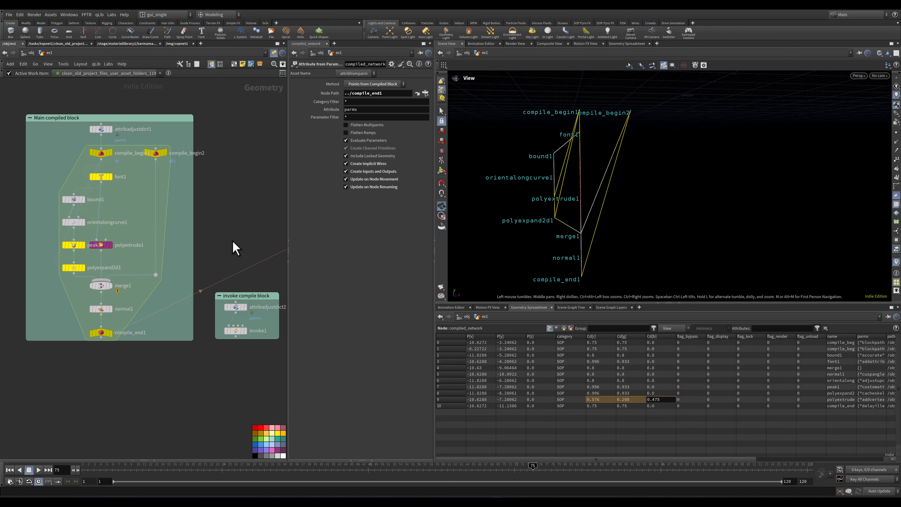
Pin compiled_network's attribute table, recolour polyextrude1 red, and reselect compiled_network
middle_click_drag(233, 241, 164, 240)
left_click_drag(224, 212, 330, 253)
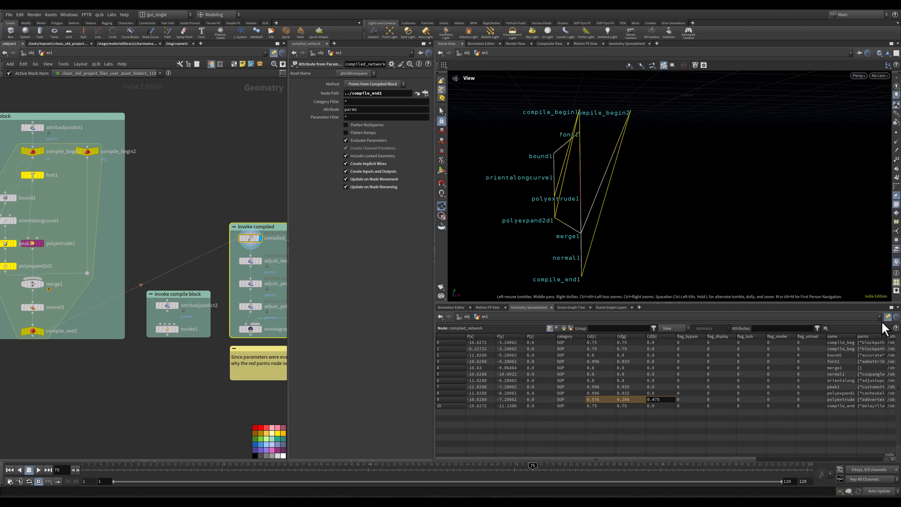
middle_click_drag(115, 238, 129, 223)
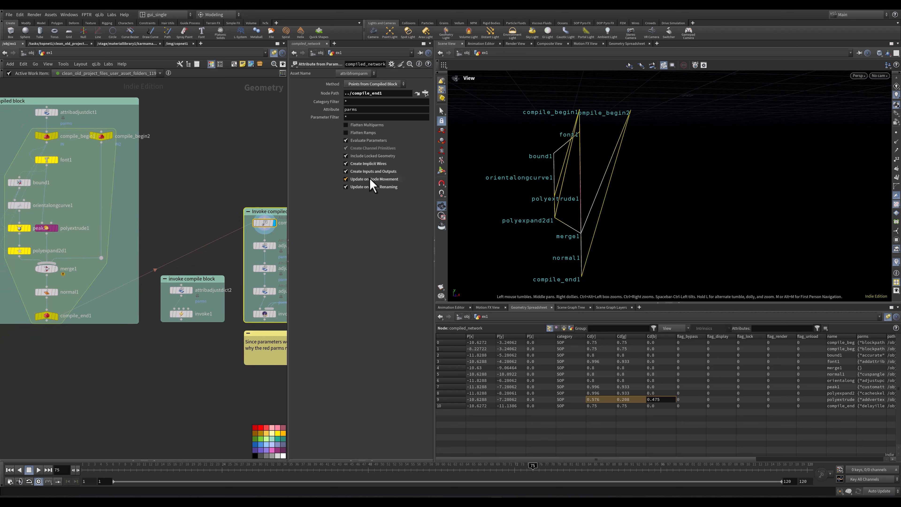
left_click(50, 229)
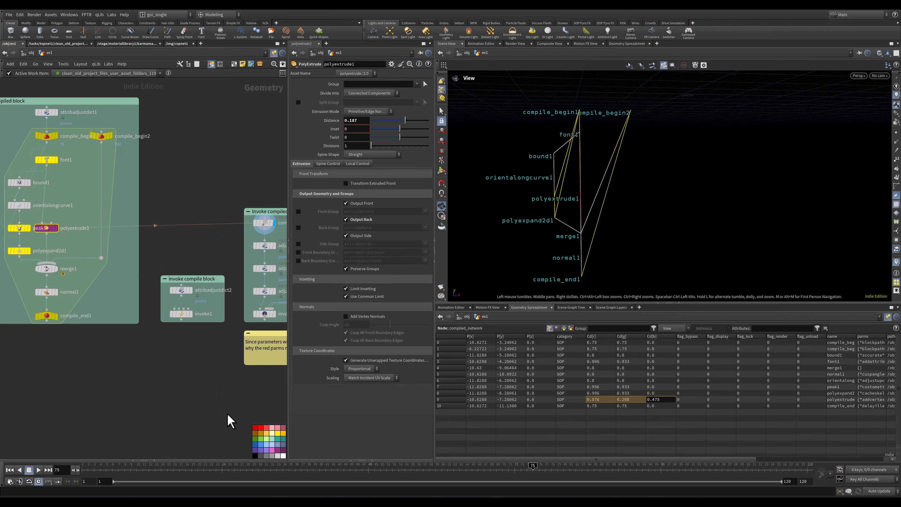
left_click(268, 429)
middle_click_drag(65, 218, 91, 231)
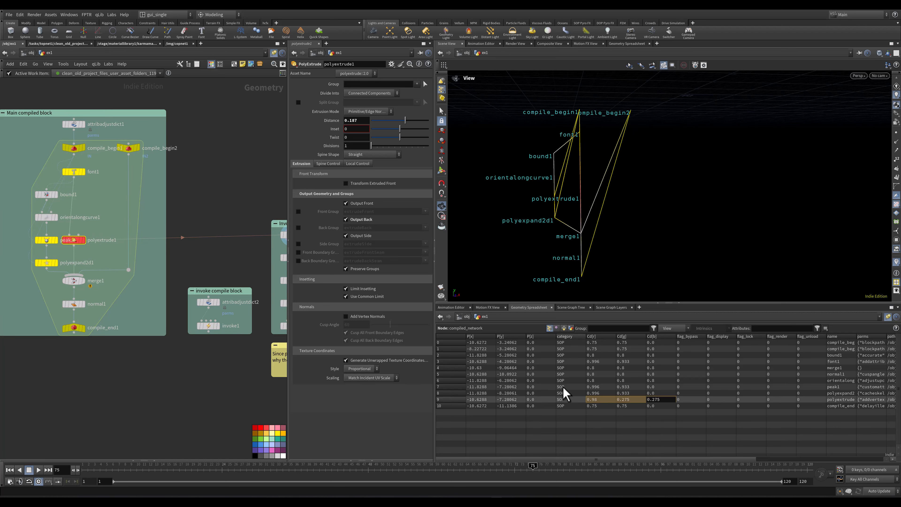
middle_click_drag(225, 202, 113, 199)
left_click(178, 231)
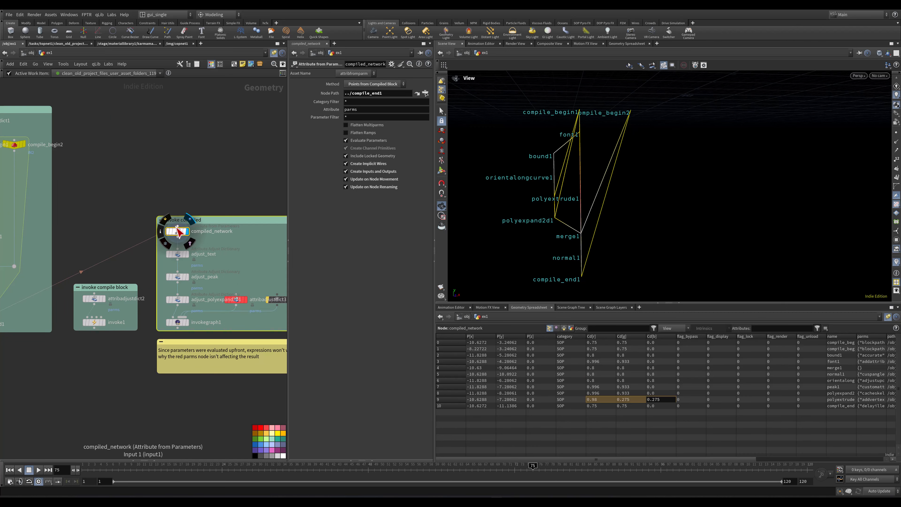
Compare the main compiled block with the invoke compile block and Invoke compiled networks
middle_click_drag(135, 198, 244, 177)
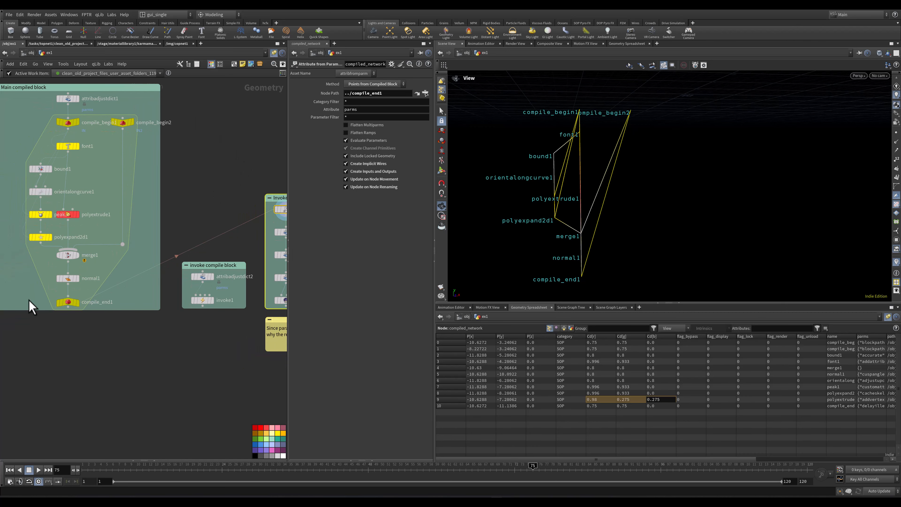
middle_click_drag(155, 163, 52, 211)
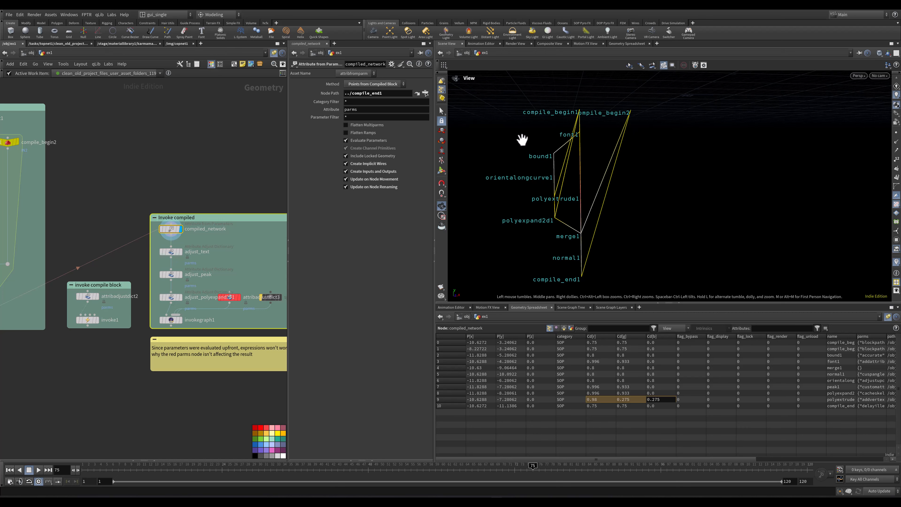
middle_click_drag(132, 202, 198, 203)
scroll(174, 205, "down", 4)
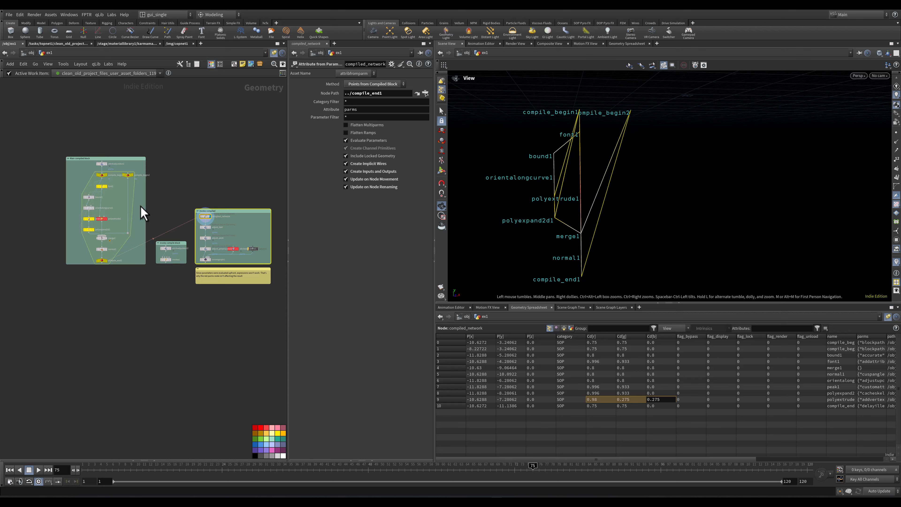
scroll(228, 199, "up", 4)
middle_click_drag(129, 231, 198, 238)
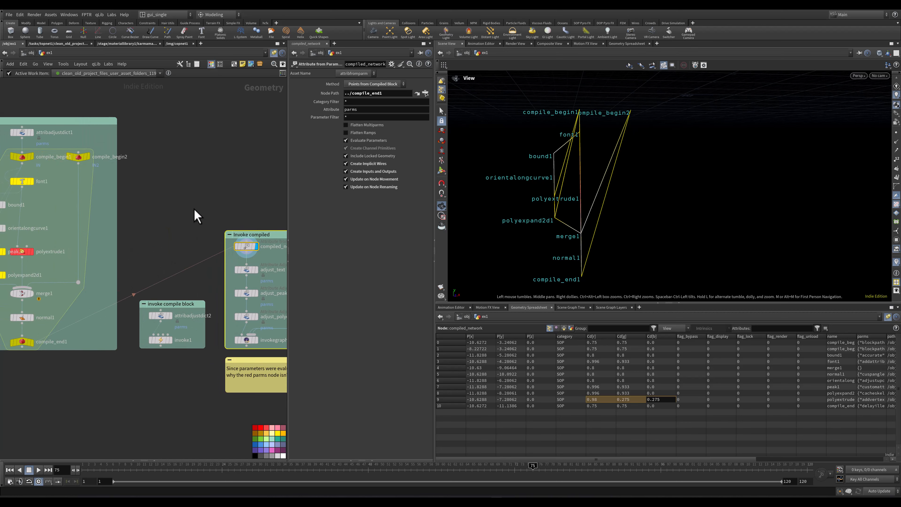
middle_click_drag(83, 231, 130, 235)
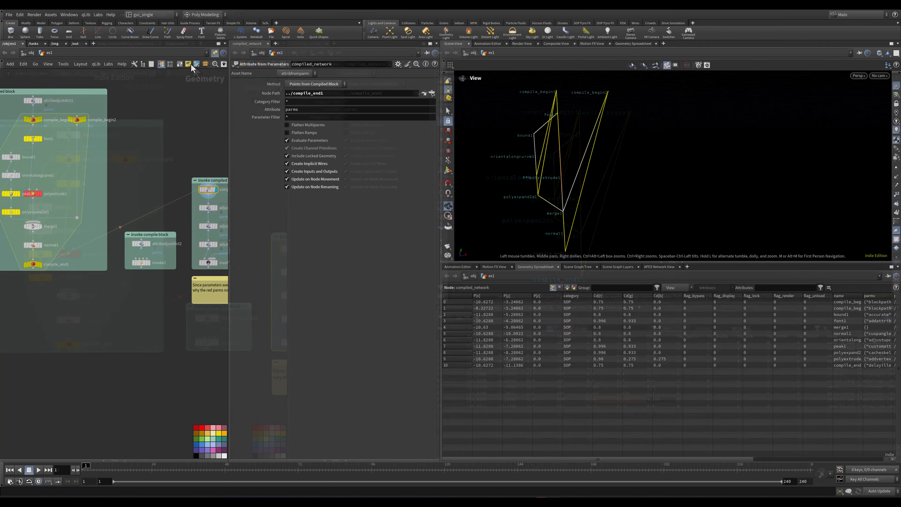
middle_click_drag(213, 157, 138, 181)
scroll(156, 171, "up", 3)
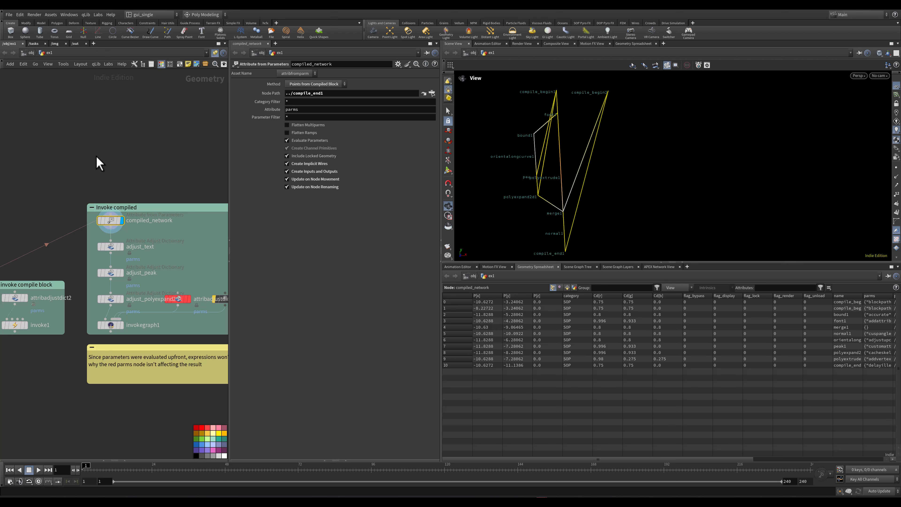
middle_click_drag(49, 164, 163, 161)
scroll(162, 161, "down", 3)
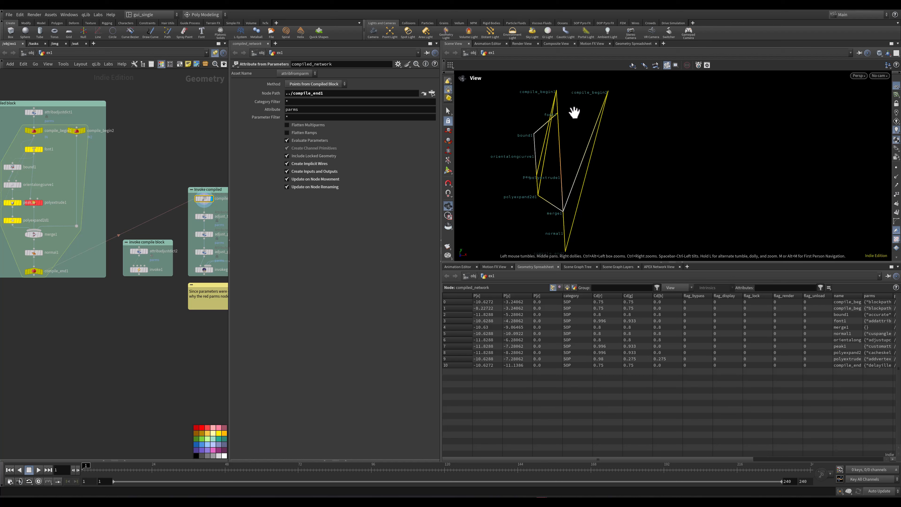
middle_click_drag(144, 182, 99, 199)
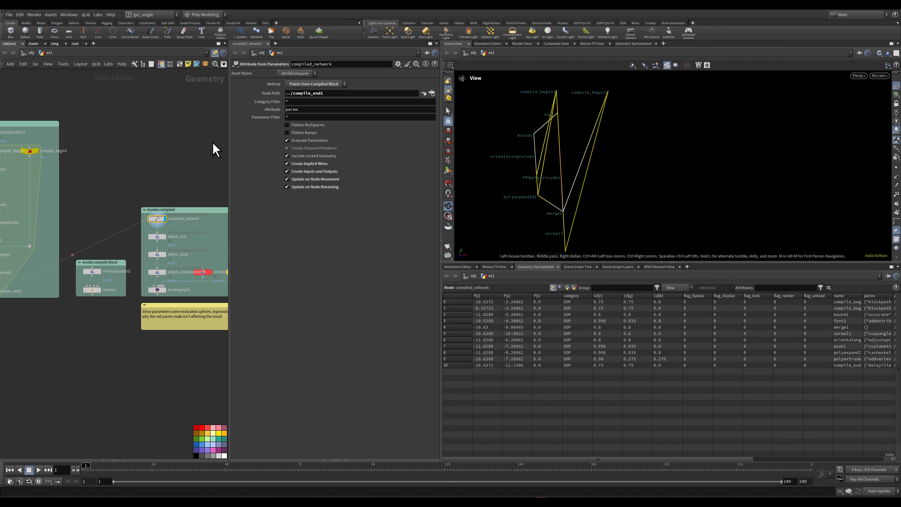
scroll(185, 170, "up", 4)
scroll(156, 201, "down", 5)
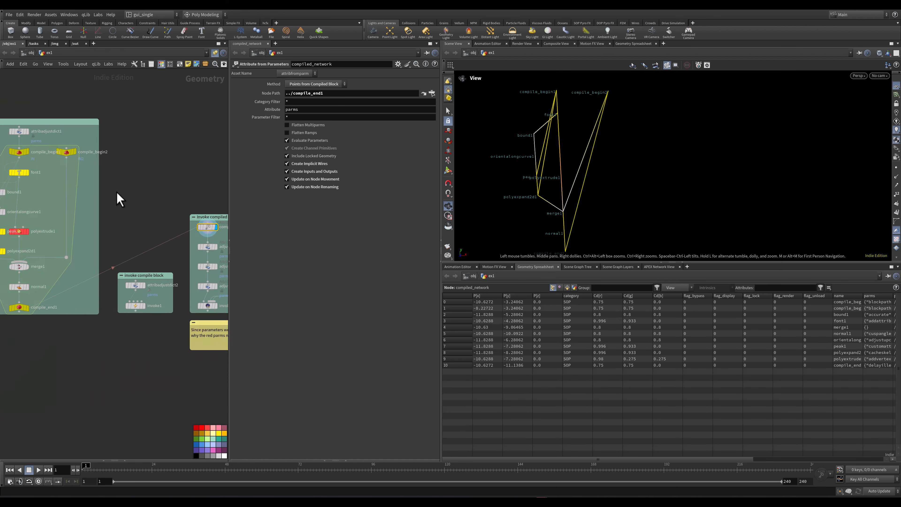
scroll(125, 209, "up", 1)
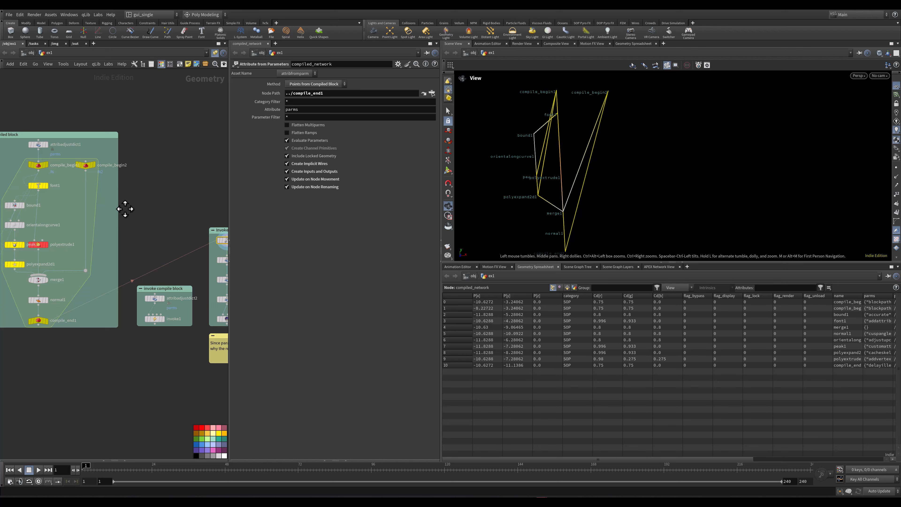
middle_click_drag(216, 199, 106, 193)
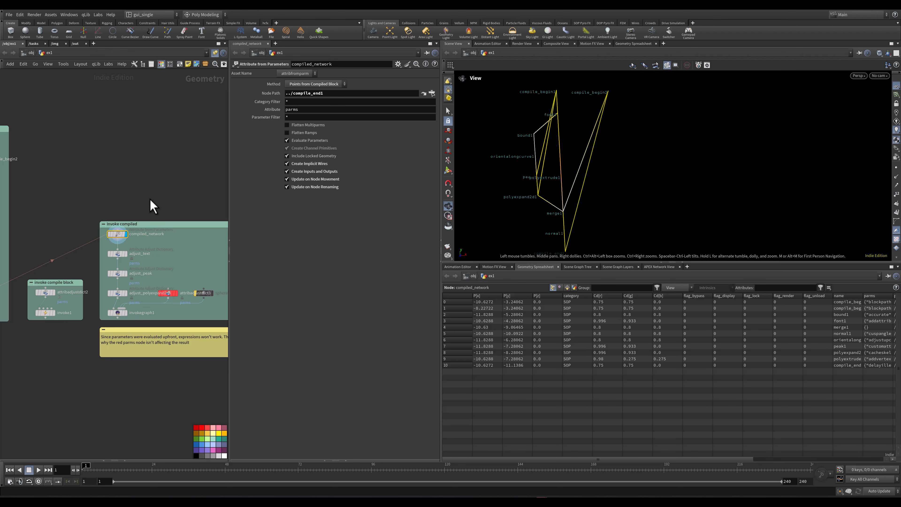
right_click_drag(127, 190, 126, 201)
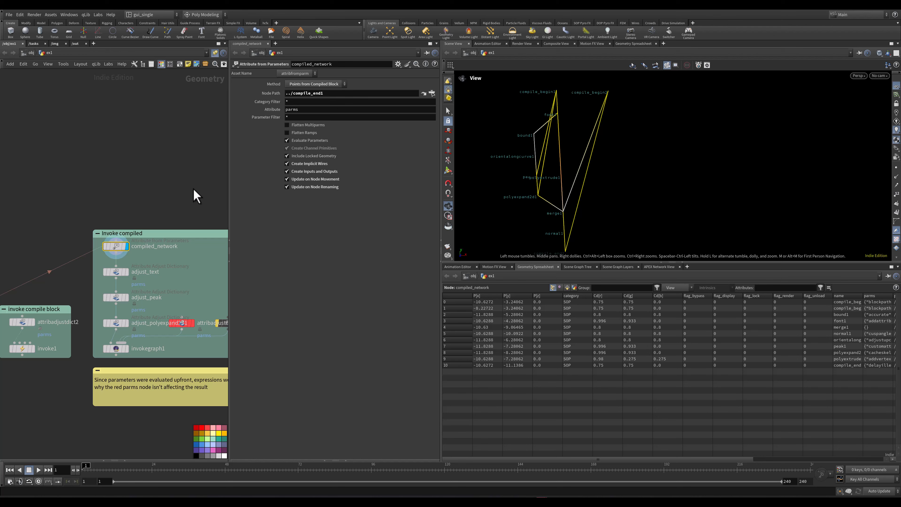
scroll(117, 195, "up", 2)
middle_click_drag(116, 195, 146, 173)
scroll(145, 179, "down", 3)
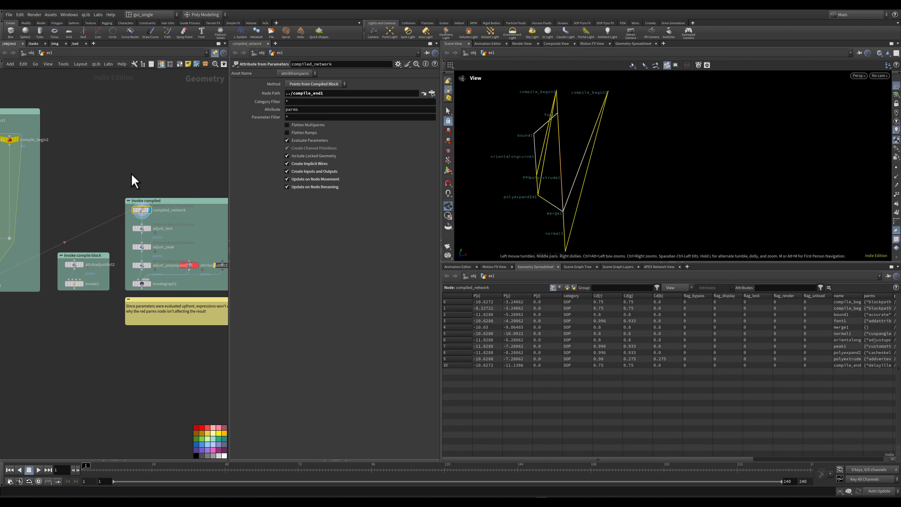
scroll(152, 181, "up", 3)
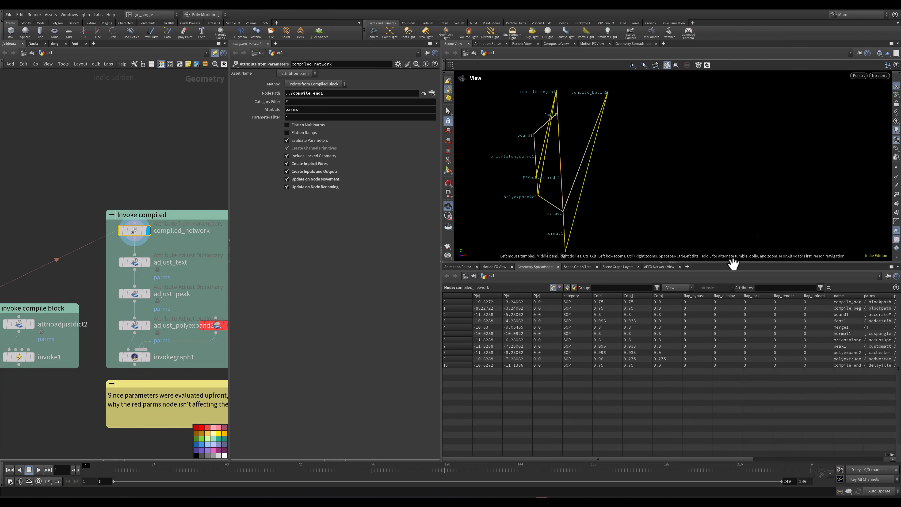
Examine compiled_network's point graph in the viewport against the nodes and wiring of the main compiled block
left_click_drag(724, 262, 724, 259)
middle_click_drag(643, 203, 667, 181)
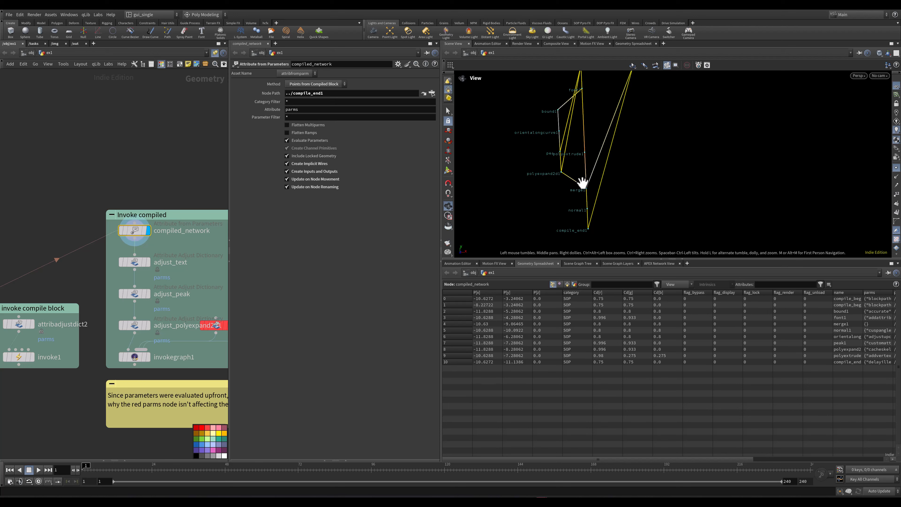
left_click_drag(565, 171, 572, 177)
middle_click_drag(39, 161, 153, 167)
scroll(152, 166, "down", 2)
middle_click_drag(97, 200, 210, 205)
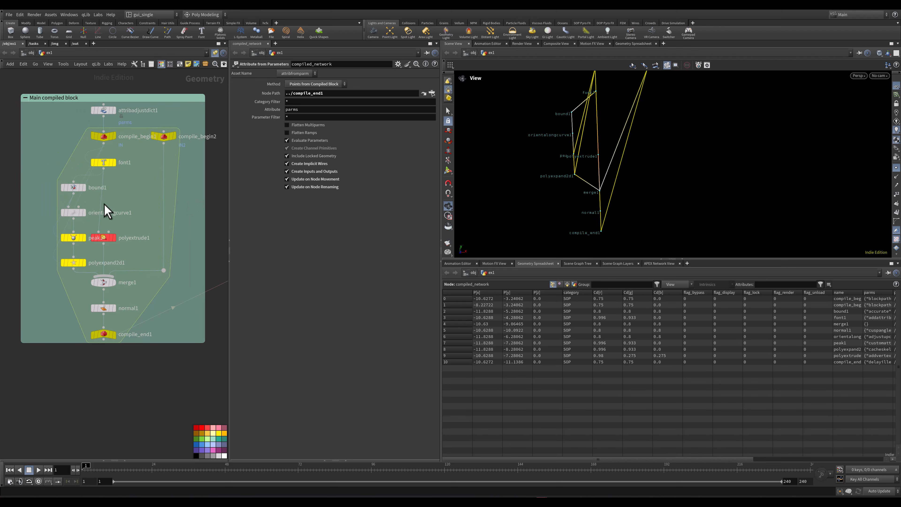
middle_click_drag(143, 208, 117, 214)
Inspect the parms dictionary of compiled_network's first point, highlight its blockpath value, and close the inspector
middle_click_drag(209, 195, 46, 197)
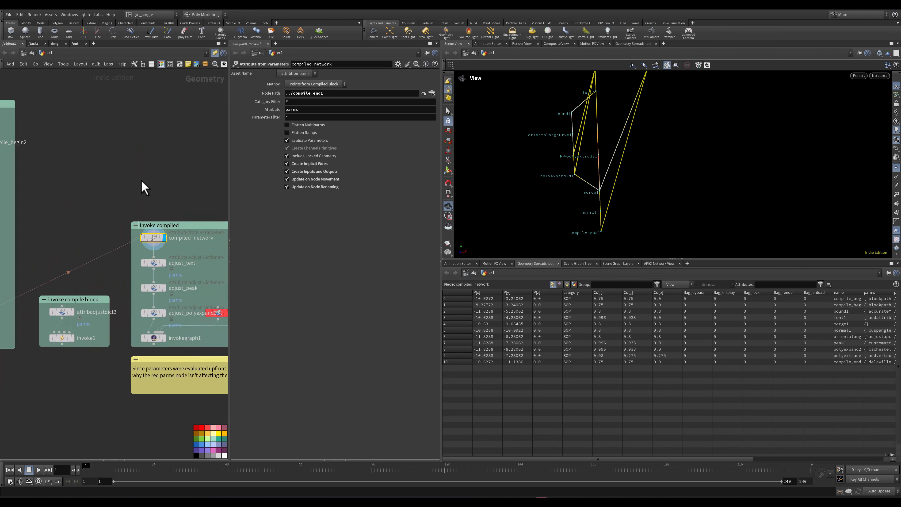
scroll(200, 195, "up", 3)
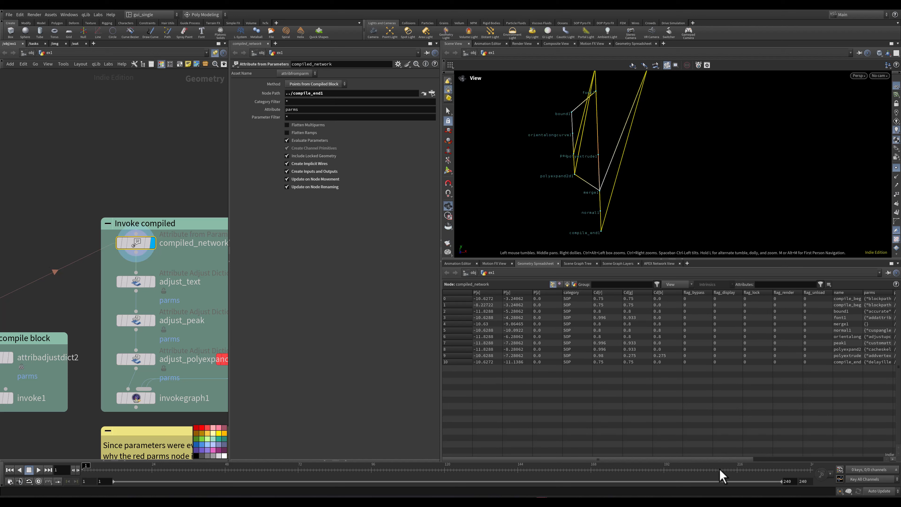
left_click_drag(733, 459, 825, 458)
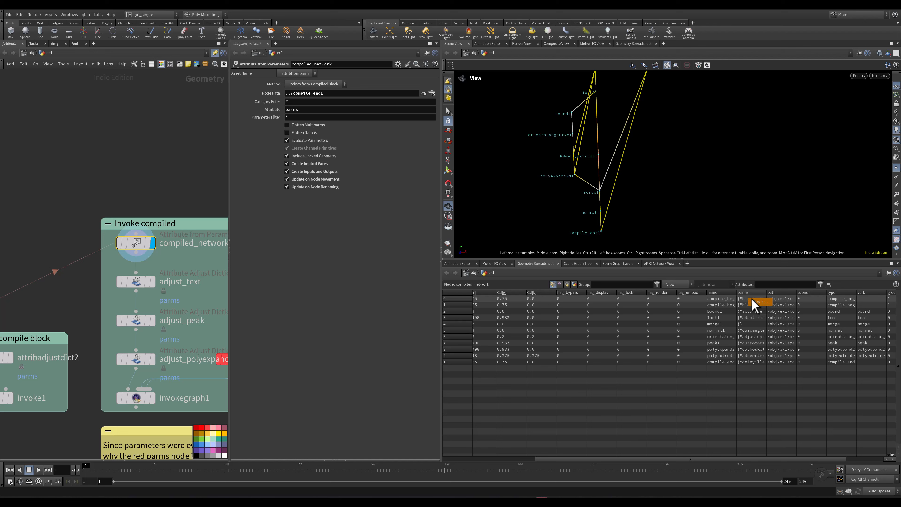
left_click(752, 300)
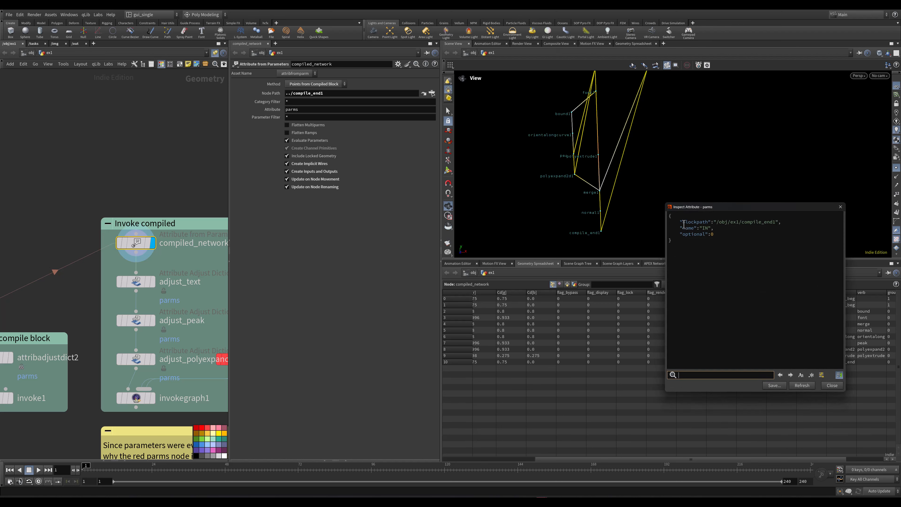
left_click_drag(683, 224, 779, 222)
left_click(717, 224)
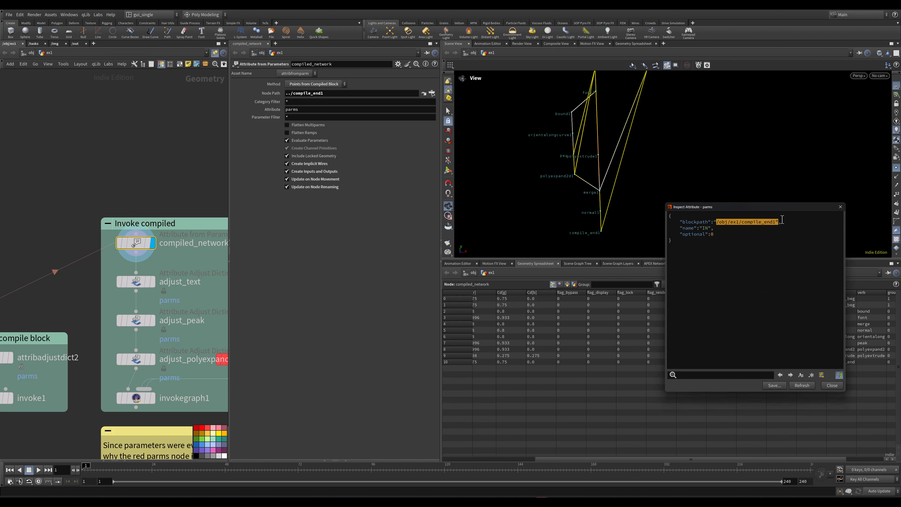
left_click(840, 207)
Select and display invokegraph1, and frame its text geometry front-on in the viewport
left_click(155, 400)
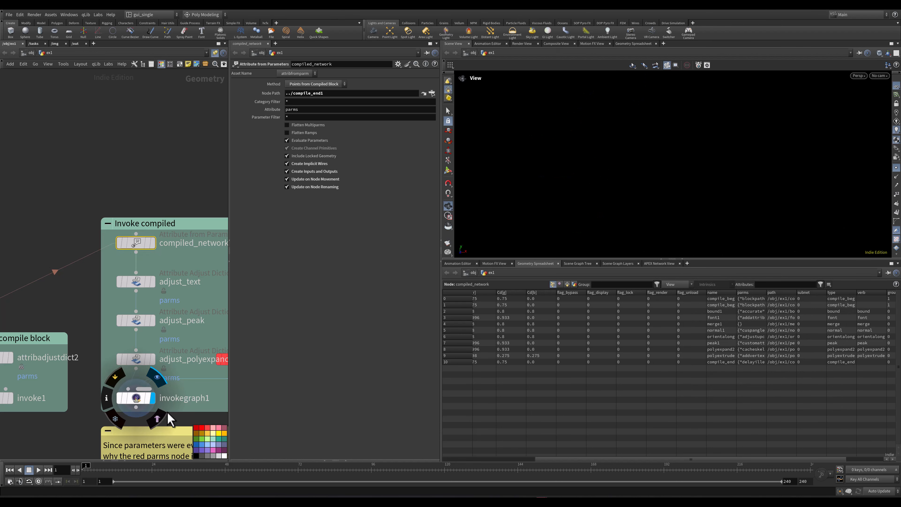
middle_click_drag(139, 412, 101, 355)
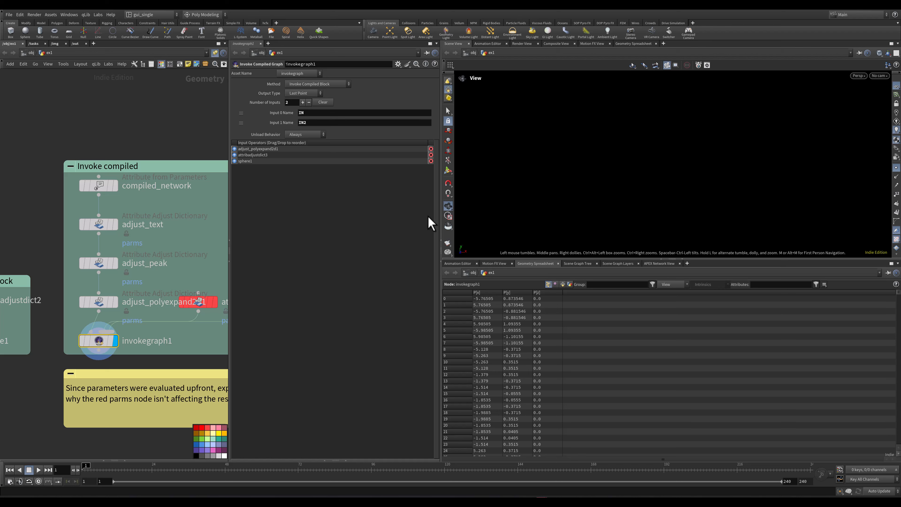
key("h")
left_click(896, 167)
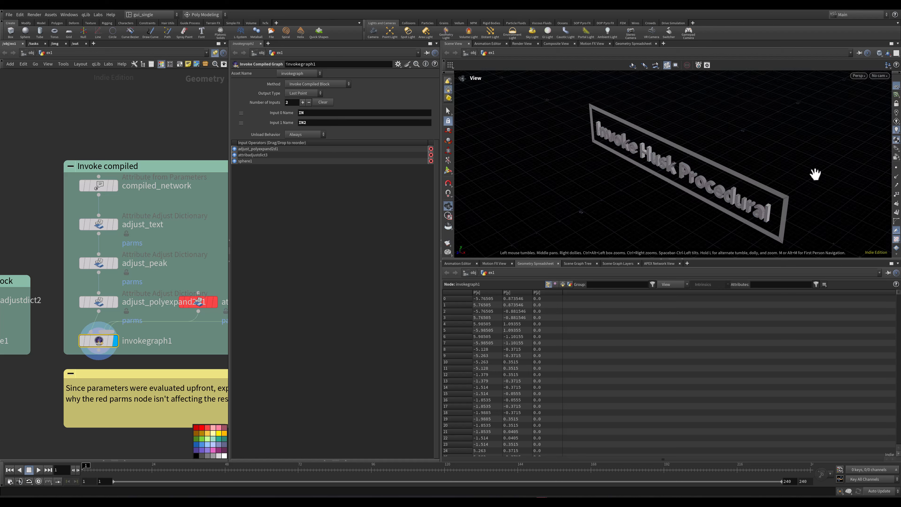
left_click_drag(633, 178, 675, 159)
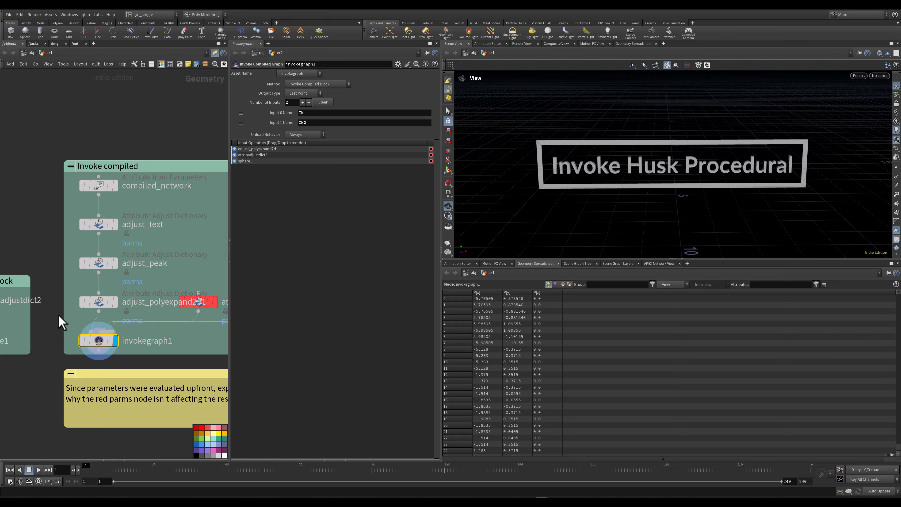
middle_click_drag(59, 315, 63, 312)
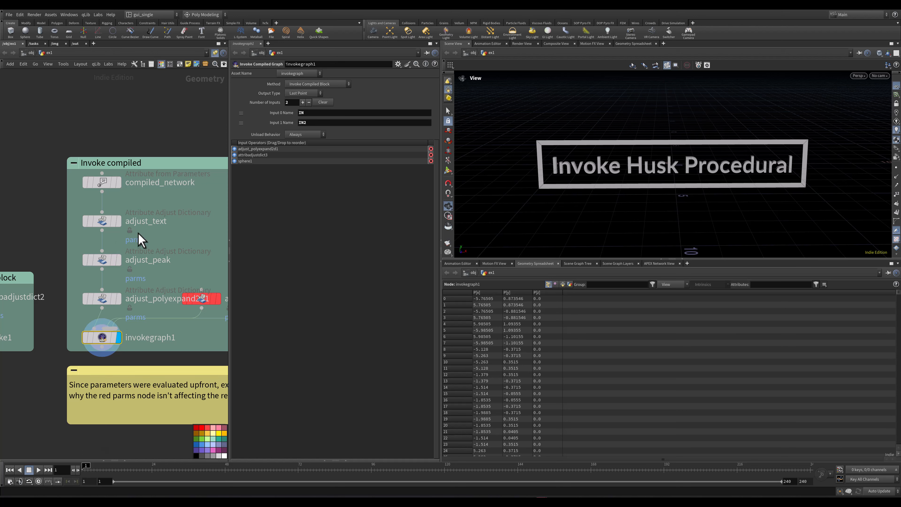
Adjust the dist value in adjust_peak and set adjust_polyexpand2d1's offset to about 0.31
left_click(101, 261)
middle_click_drag(62, 228, 78, 227)
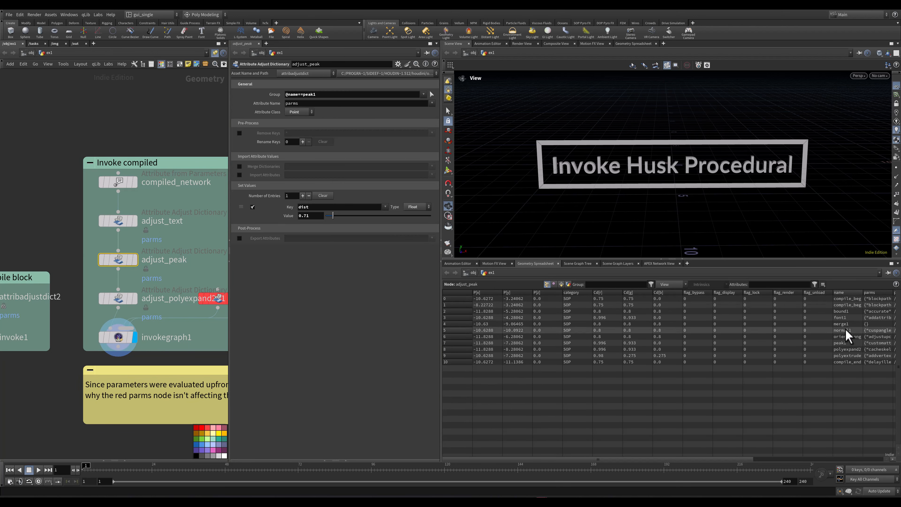
left_click_drag(335, 217, 332, 213)
left_click(129, 295)
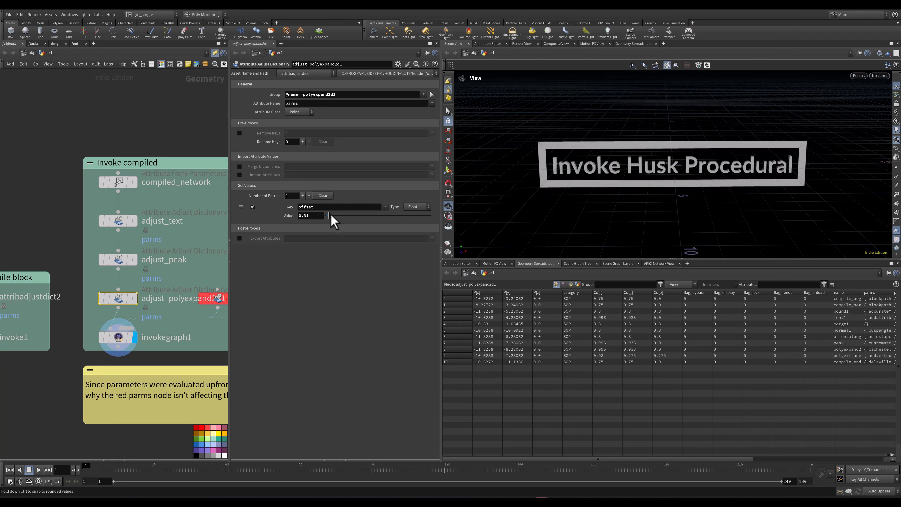
Select adjust_text and review the text override it applies to font1
left_click(156, 232)
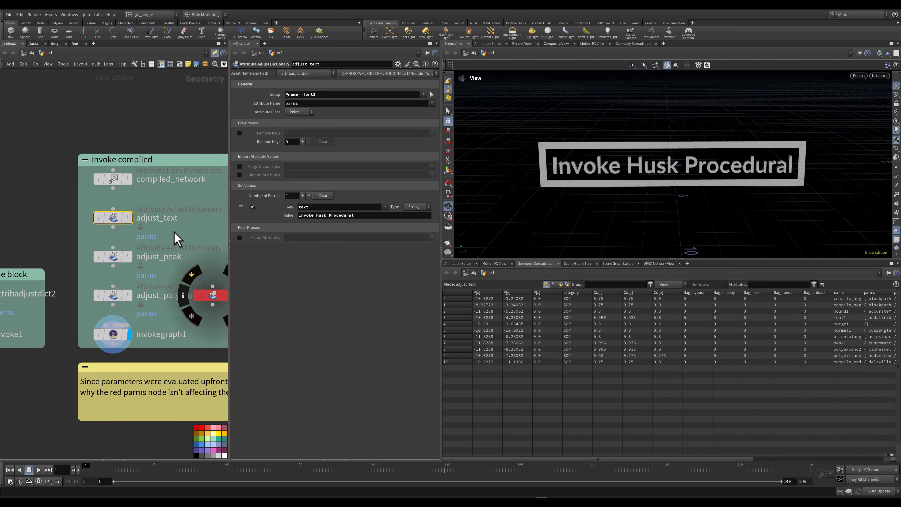
scroll(198, 226, "down", 3)
middle_click_drag(200, 233, 112, 241)
scroll(168, 155, "down", 3)
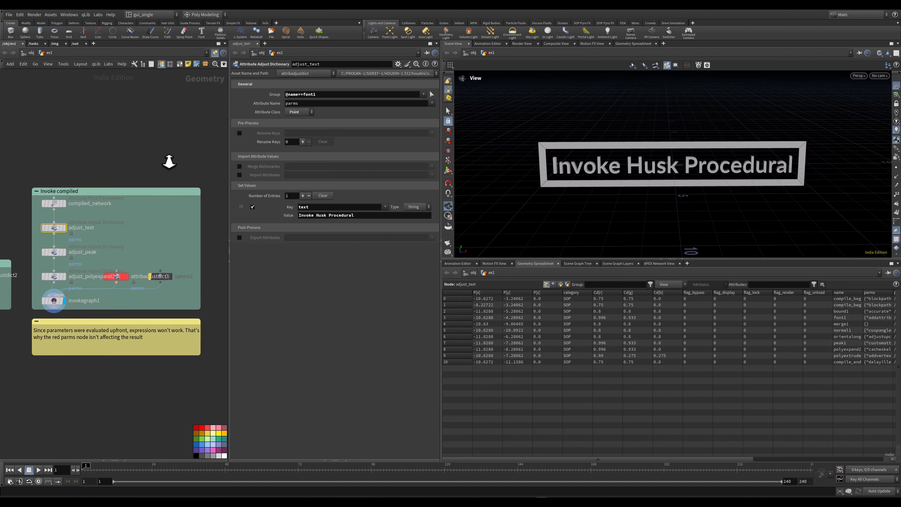
Select compiled_network in the Invoke compiled box and review its Points from Compiled Block settings
middle_click_drag(93, 146, 144, 162)
scroll(133, 152, "down", 2)
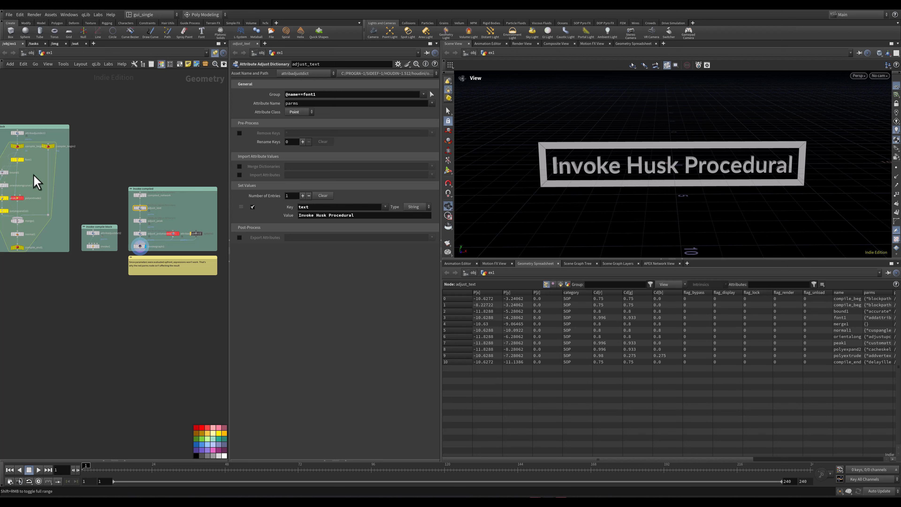
middle_click_drag(94, 170, 133, 188)
middle_click_drag(195, 202, 137, 199)
scroll(143, 176, "up", 3)
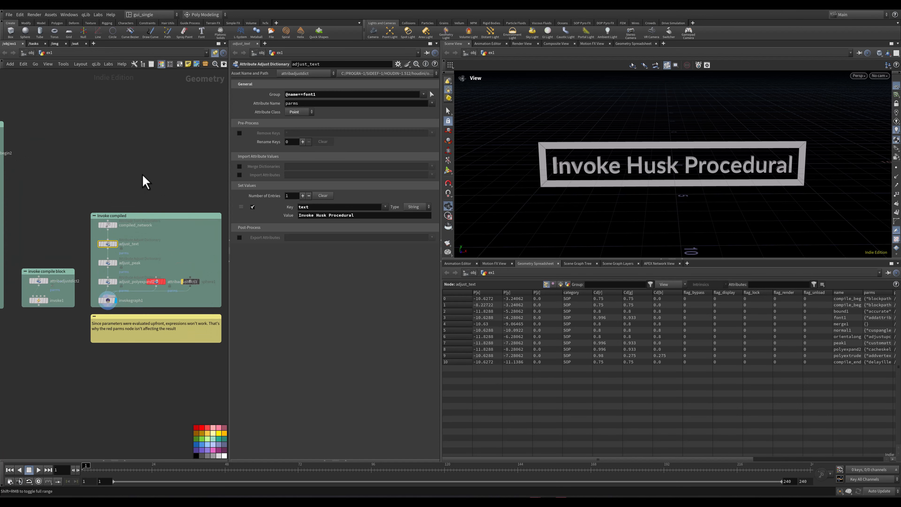
left_click(108, 225)
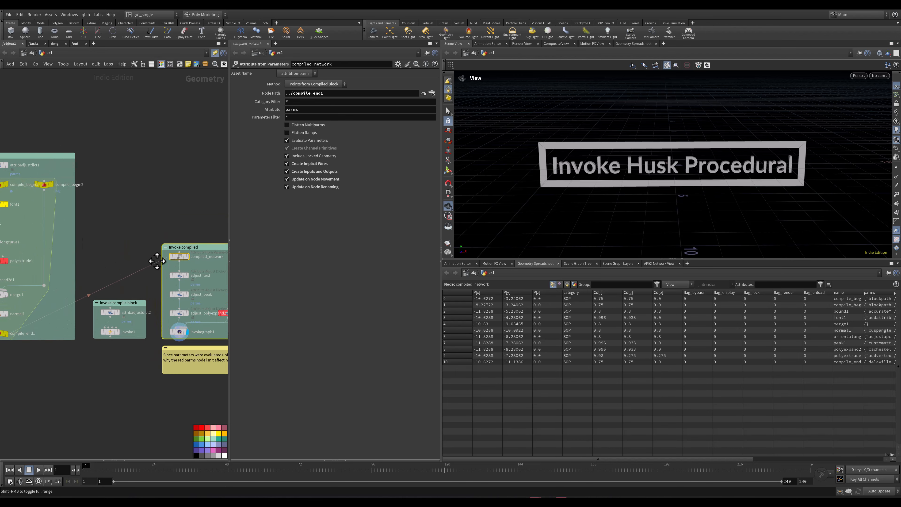
middle_click_drag(63, 234, 147, 270)
middle_click_drag(202, 216, 135, 173)
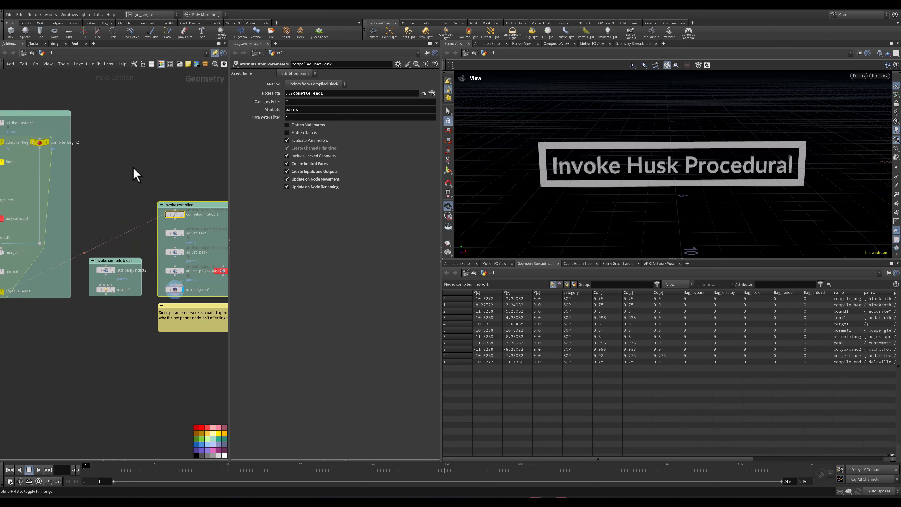
middle_click_drag(91, 155, 120, 163)
right_click(68, 185)
left_click(172, 164)
left_click(177, 171)
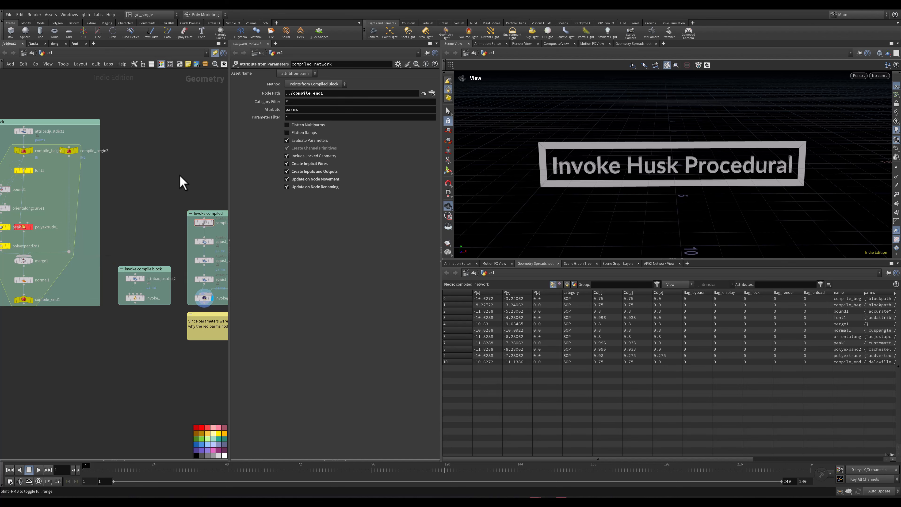
middle_click_drag(179, 174, 162, 174)
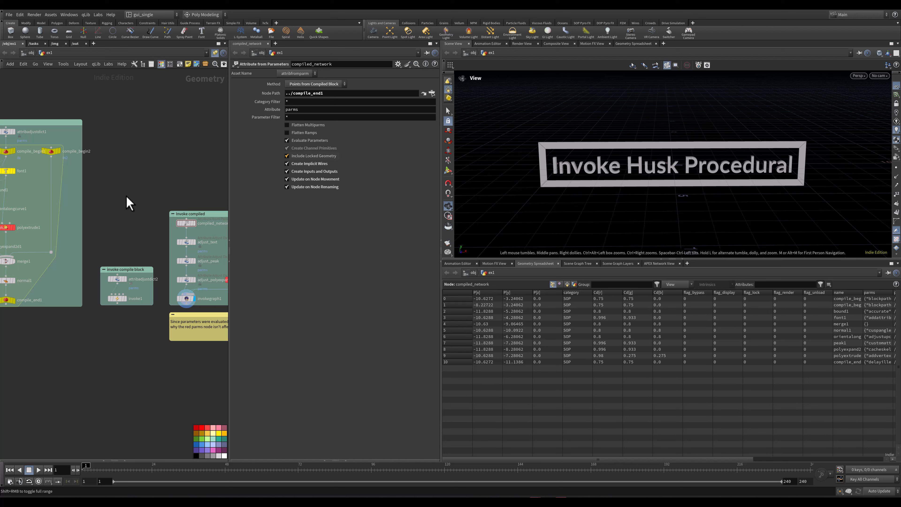
middle_click_drag(156, 192, 129, 191)
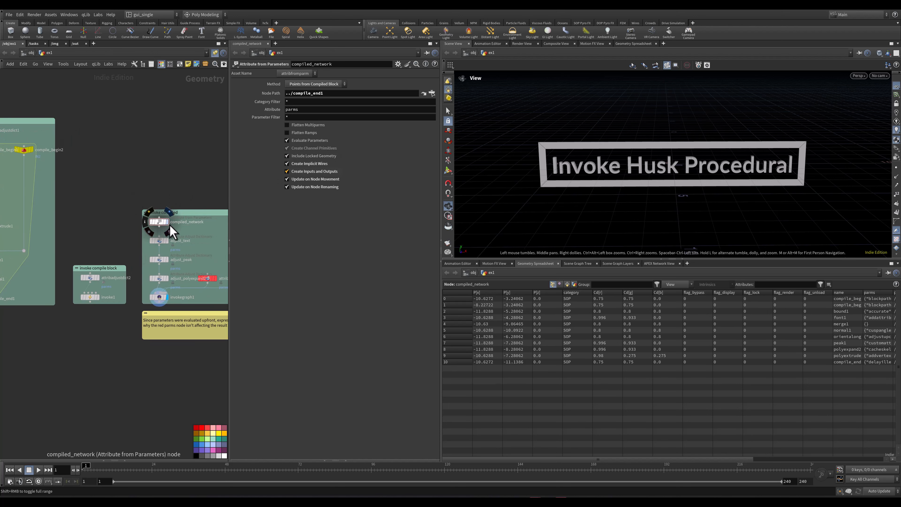
Display compiled_network and frame its compiled node graph in the viewport
left_click(167, 222)
scroll(567, 215, "down", 3)
middle_click_drag(567, 215, 637, 123)
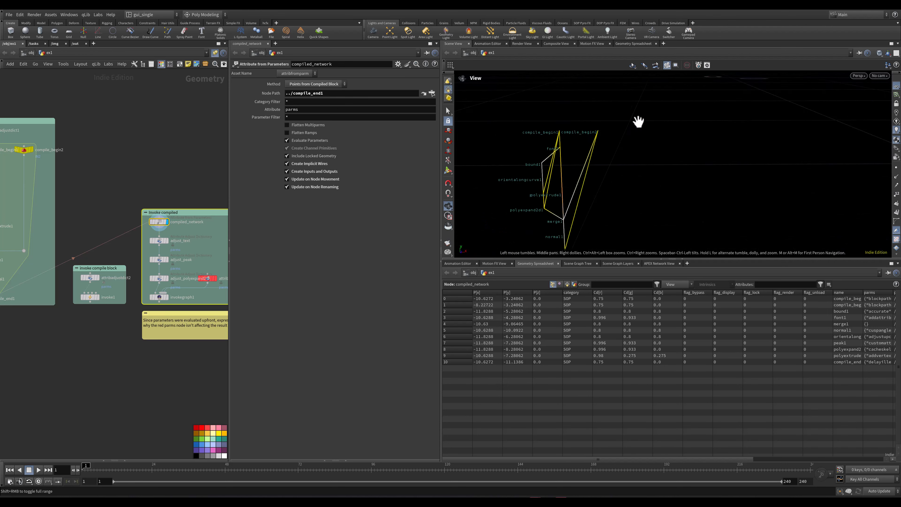
scroll(637, 123, "down", 1)
left_click_drag(563, 187, 574, 178)
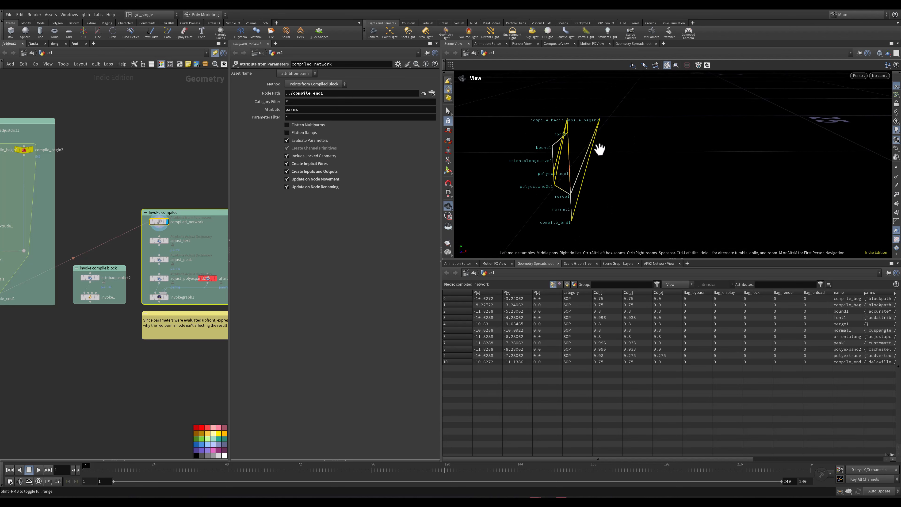
scroll(169, 171, "down", 3)
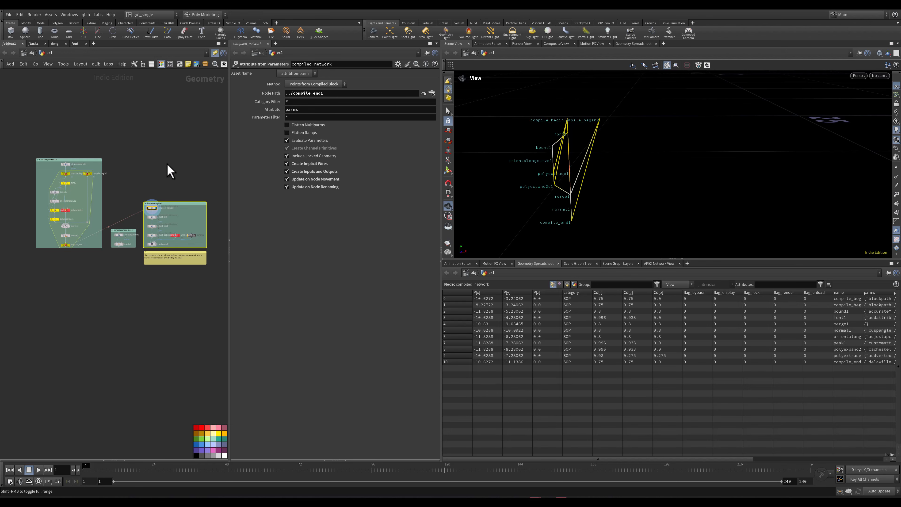
scroll(123, 191, "up", 3)
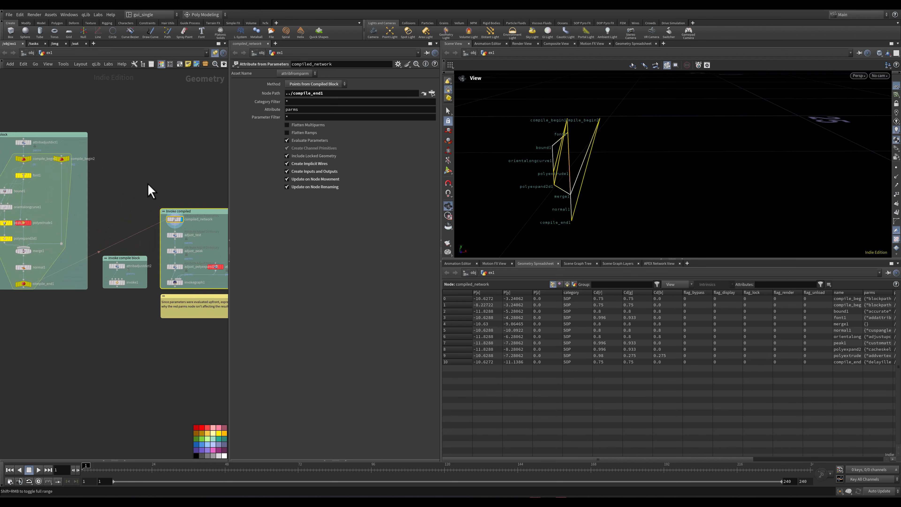
middle_click_drag(159, 190, 131, 189)
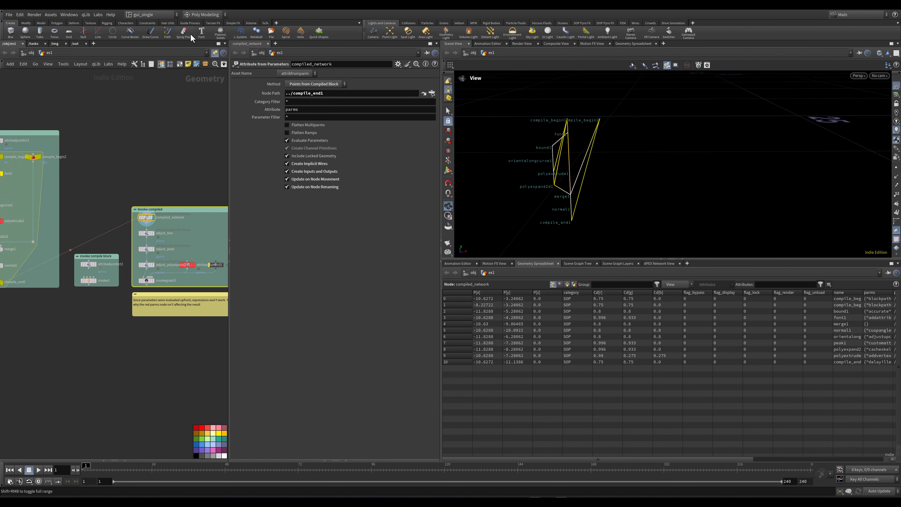
Switch to the Miro training board and circle the "low level" and "High level" labels with the red pen
key("alt+Tab")
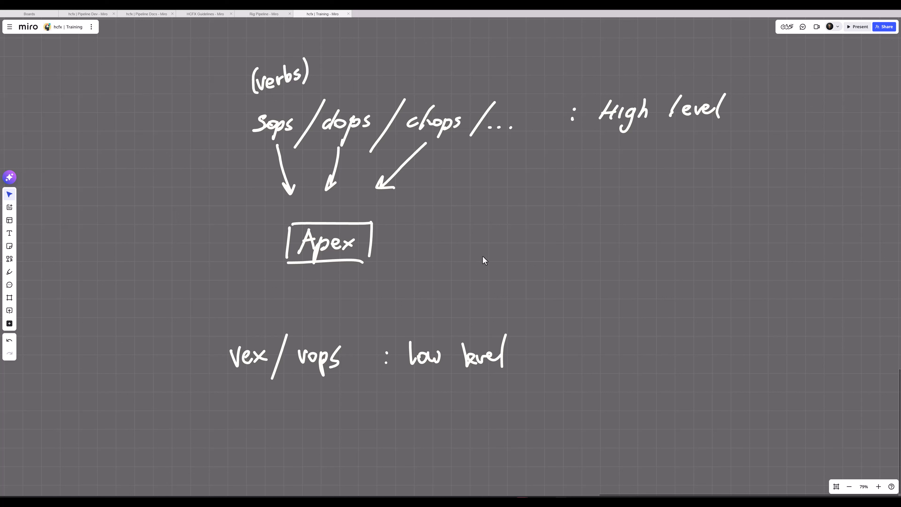
left_click(9, 271)
left_click(26, 292)
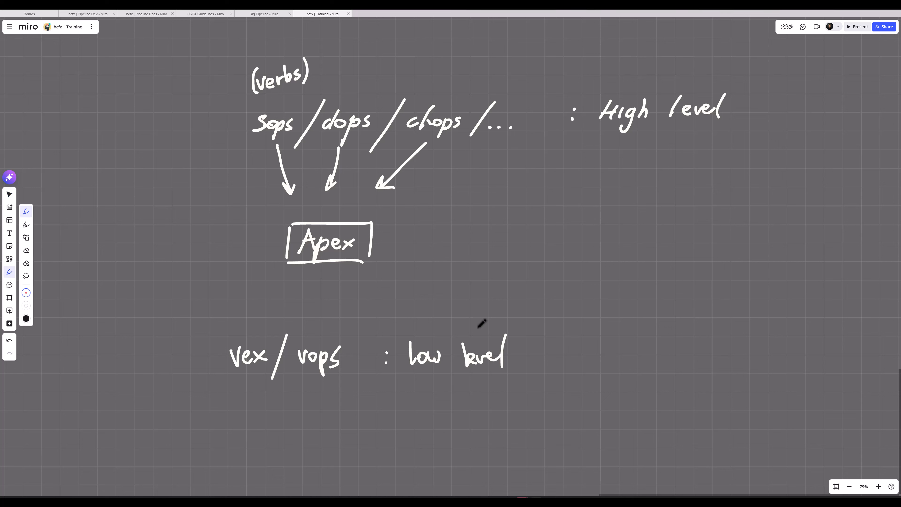
mouse_move(505, 310)
left_mouse_down()
mouse_move(449, 304)
mouse_move(484, 395)
mouse_move(508, 325)
left_mouse_up()
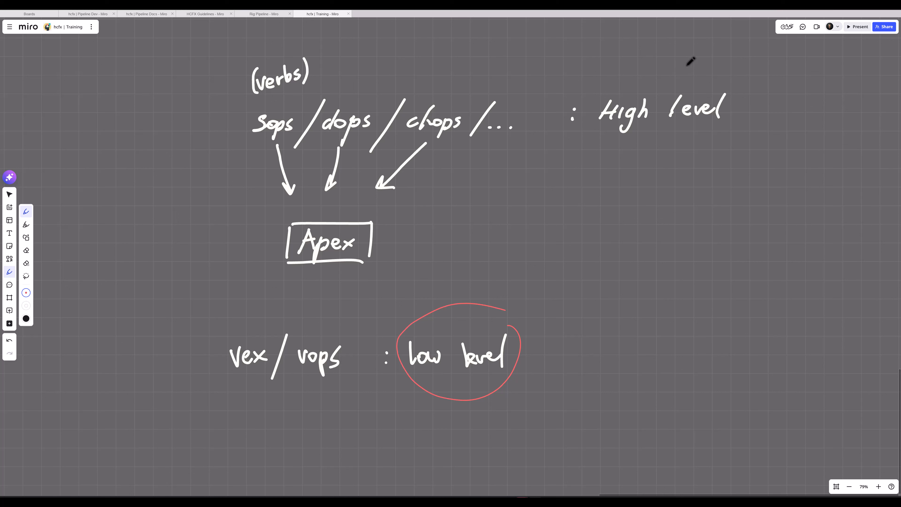
mouse_move(685, 62)
left_mouse_down()
mouse_move(679, 164)
mouse_move(708, 54)
left_mouse_up()
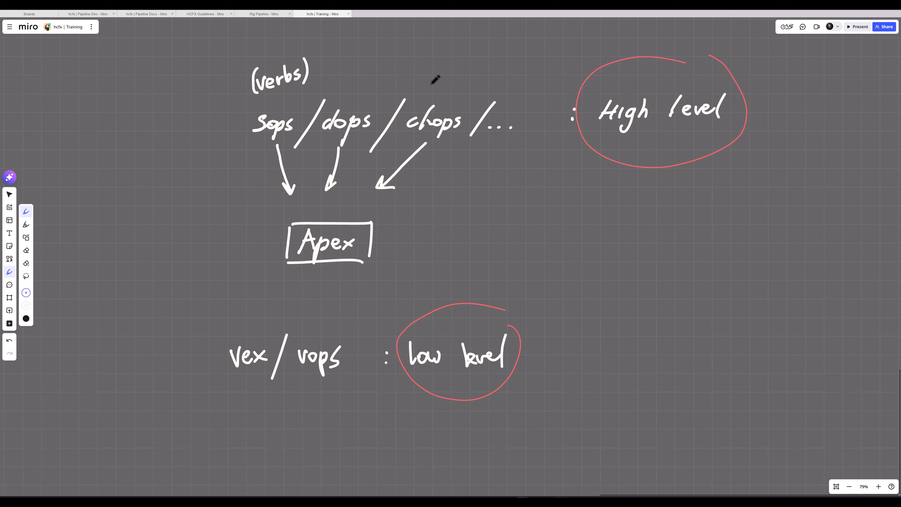
Mark the sops and vex/vops rows with short red dashes, and outline "(verbs)" with a box and "dops" with a circle
left_click_drag(183, 129, 208, 124)
left_click_drag(181, 379, 207, 371)
left_click_drag(249, 103, 320, 86)
mouse_move(317, 80)
left_mouse_down()
mouse_move(288, 43)
mouse_move(240, 82)
mouse_move(242, 101)
left_mouse_up()
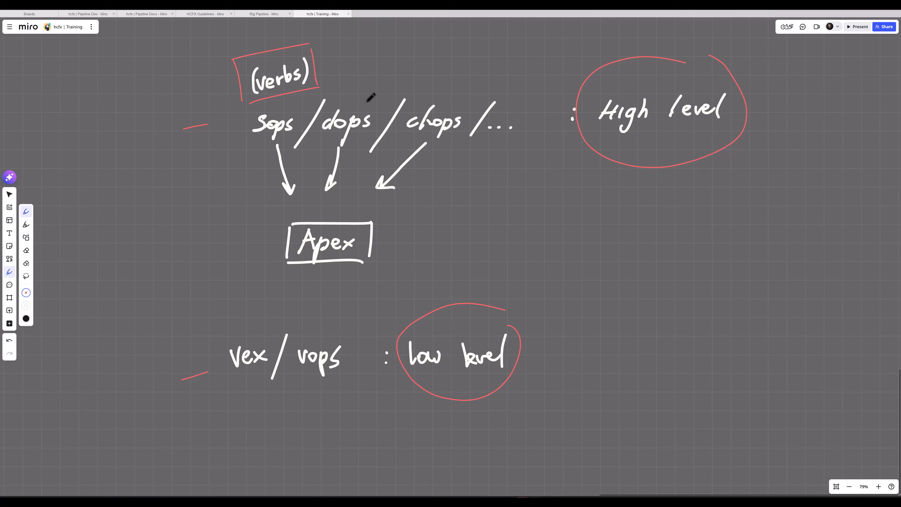
mouse_move(346, 90)
left_mouse_down()
mouse_move(320, 100)
mouse_move(363, 91)
left_mouse_up()
Draw a red arrow from an underlined handwritten "cops" to the Apex box and another from Apex down to a circled "geo"
mouse_move(424, 198)
left_mouse_down()
mouse_move(382, 221)
mouse_move(391, 219)
left_mouse_up()
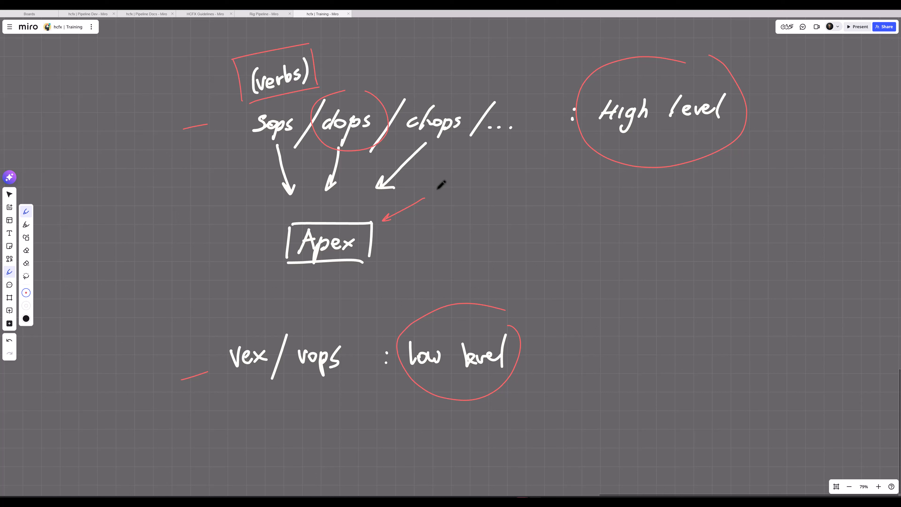
left_click_drag(438, 188, 442, 187)
left_click_drag(447, 184, 453, 195)
middle_click_drag(402, 246, 425, 242)
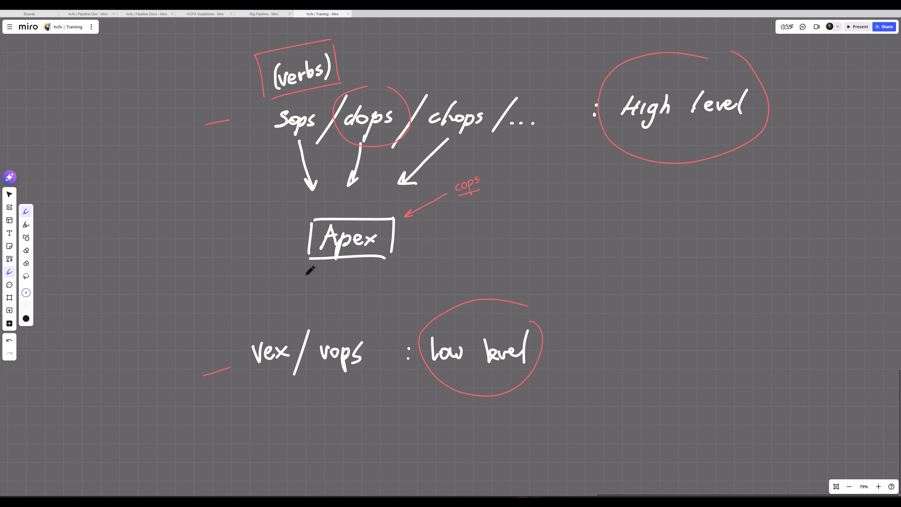
mouse_move(334, 262)
left_mouse_down()
mouse_move(332, 284)
mouse_move(339, 273)
mouse_move(310, 309)
mouse_move(333, 291)
mouse_move(340, 306)
mouse_move(340, 286)
left_mouse_up()
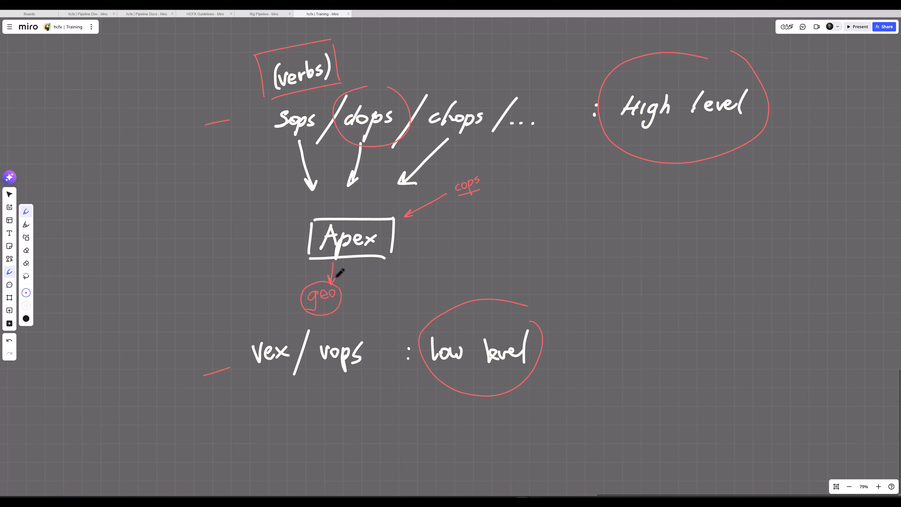